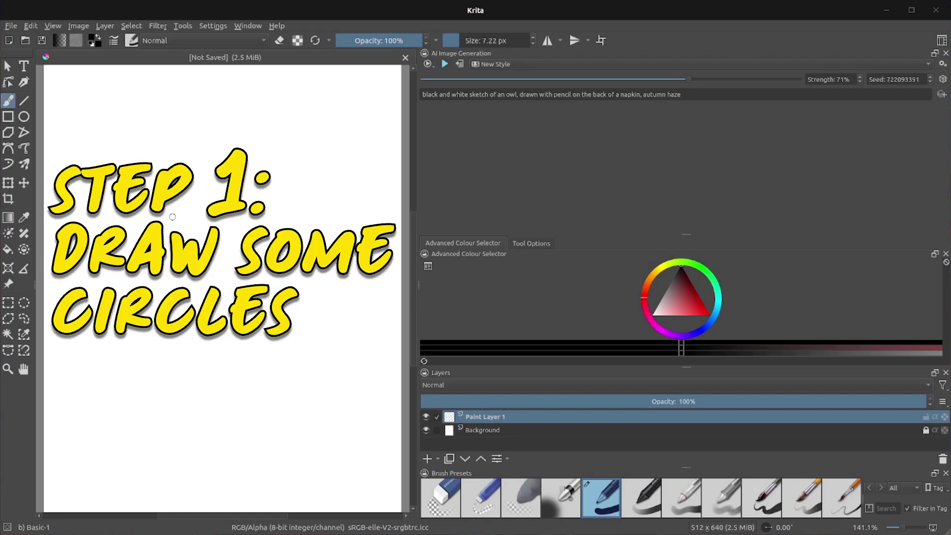
Scribble the cat's body loop, a smaller head loop above it, two eyes and an ear
mouse_move(178, 217)
left_mouse_down()
mouse_move(124, 291)
mouse_move(190, 406)
mouse_move(294, 334)
mouse_move(181, 214)
left_mouse_up()
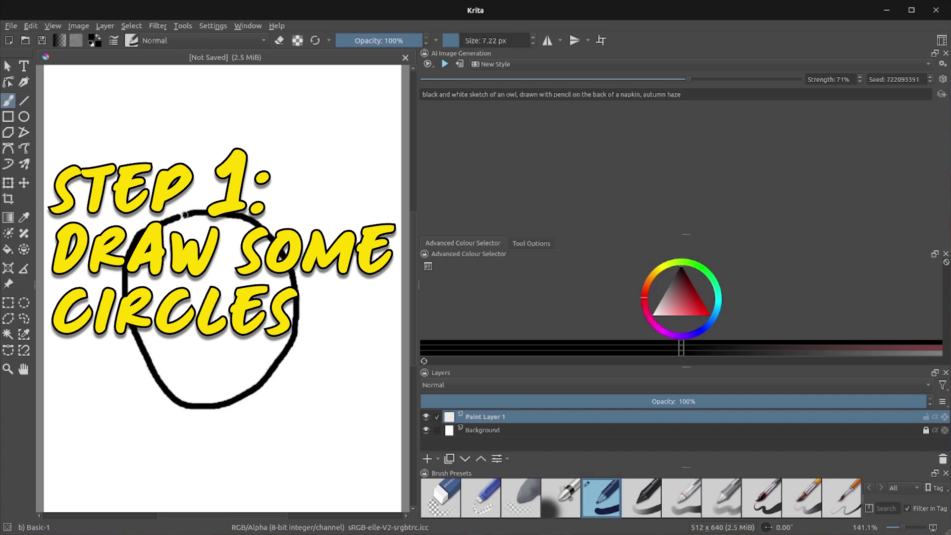
mouse_move(215, 145)
left_mouse_down()
mouse_move(177, 153)
mouse_move(168, 190)
mouse_move(202, 223)
mouse_move(268, 203)
mouse_move(237, 141)
mouse_move(209, 150)
left_mouse_up()
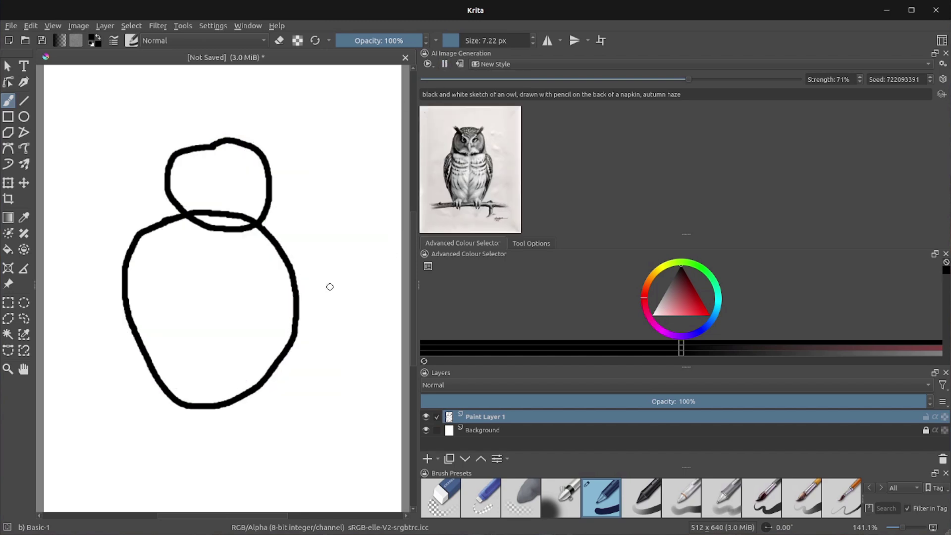
mouse_move(207, 168)
left_mouse_down()
mouse_move(196, 167)
mouse_move(208, 184)
mouse_move(210, 161)
mouse_move(231, 184)
mouse_move(234, 173)
left_mouse_up()
mouse_move(175, 148)
left_mouse_down()
mouse_move(196, 119)
mouse_move(209, 151)
mouse_move(260, 121)
mouse_move(268, 153)
left_mouse_up()
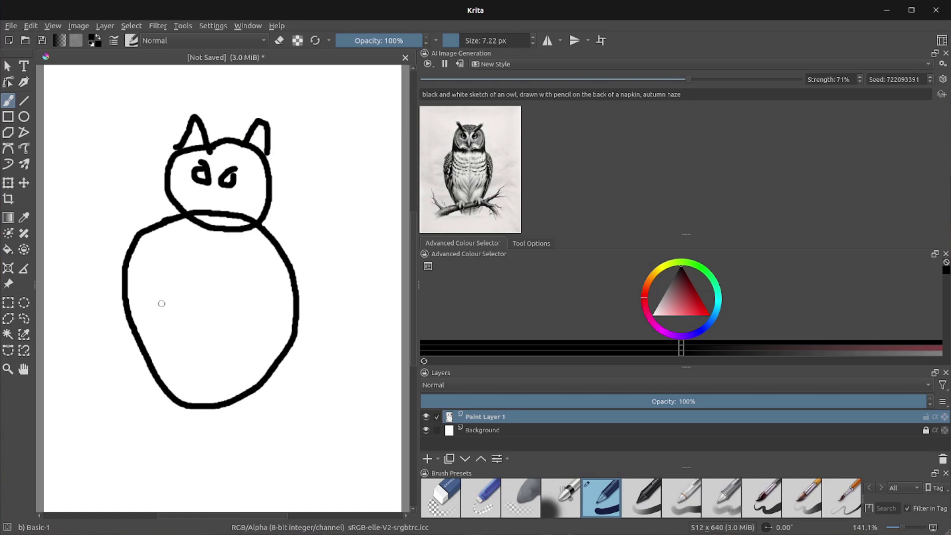
Draw the left and right arms inside the body and a ground line on each side
left_click_drag(144, 275, 136, 337)
left_click_drag(273, 280, 285, 332)
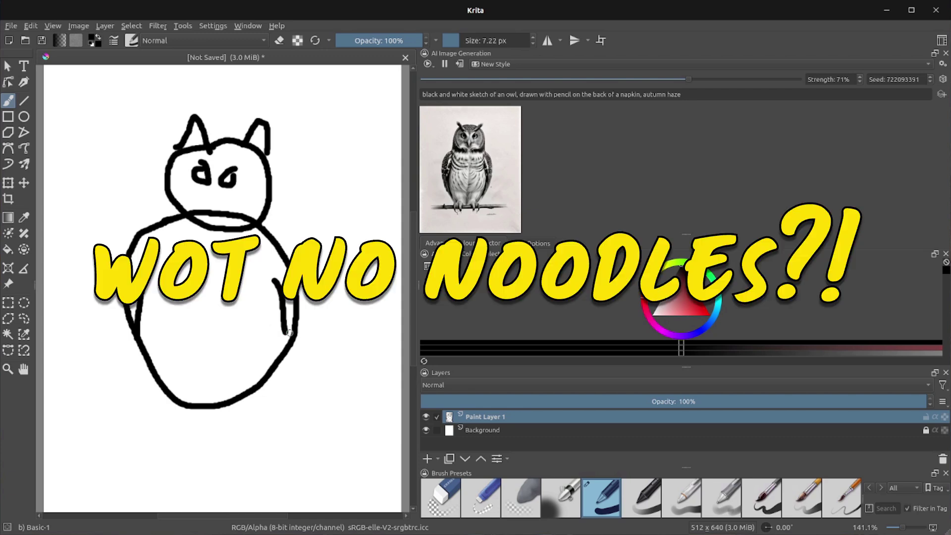
left_click_drag(81, 390, 159, 385)
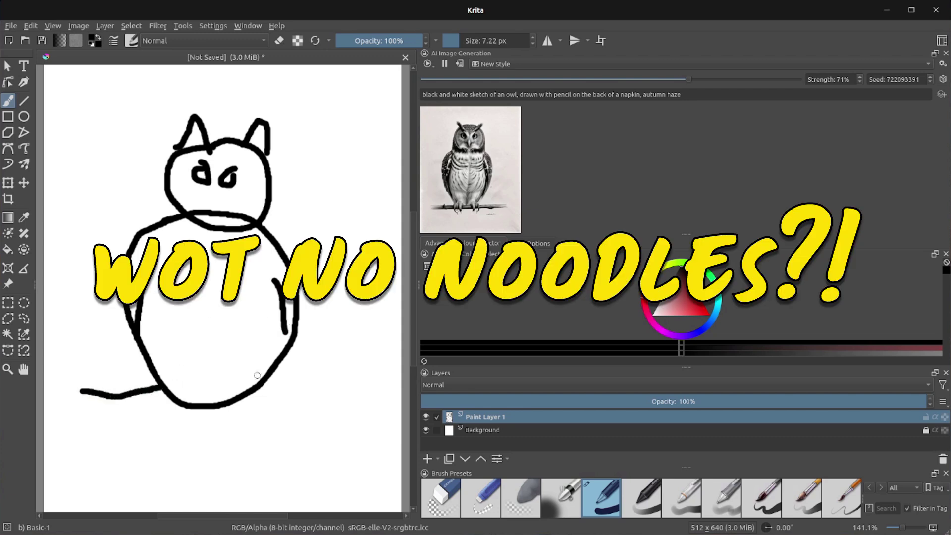
left_click_drag(270, 384, 383, 380)
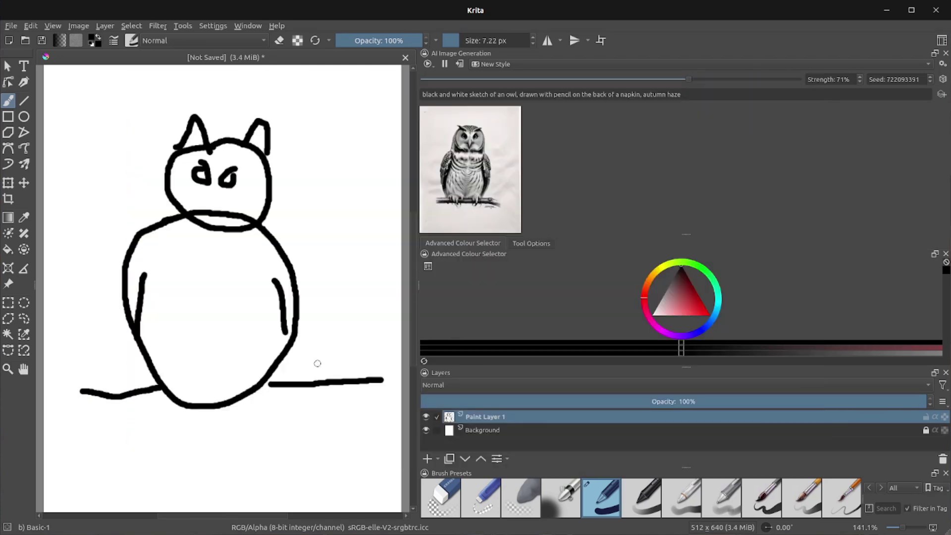
Add several fur marks down the inside of the cat's body
left_click_drag(192, 258, 233, 267)
left_click_drag(201, 315, 238, 320)
left_click_drag(216, 352, 244, 353)
left_click_drag(200, 383, 223, 391)
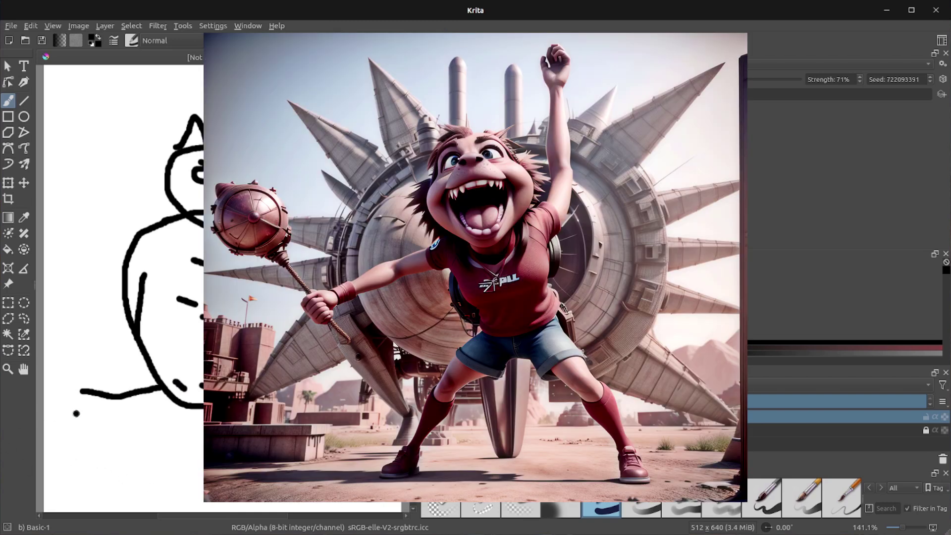
Add lower ground strokes at left and right and a short mark near the bottom
left_click_drag(73, 413, 154, 413)
left_click_drag(271, 417, 401, 403)
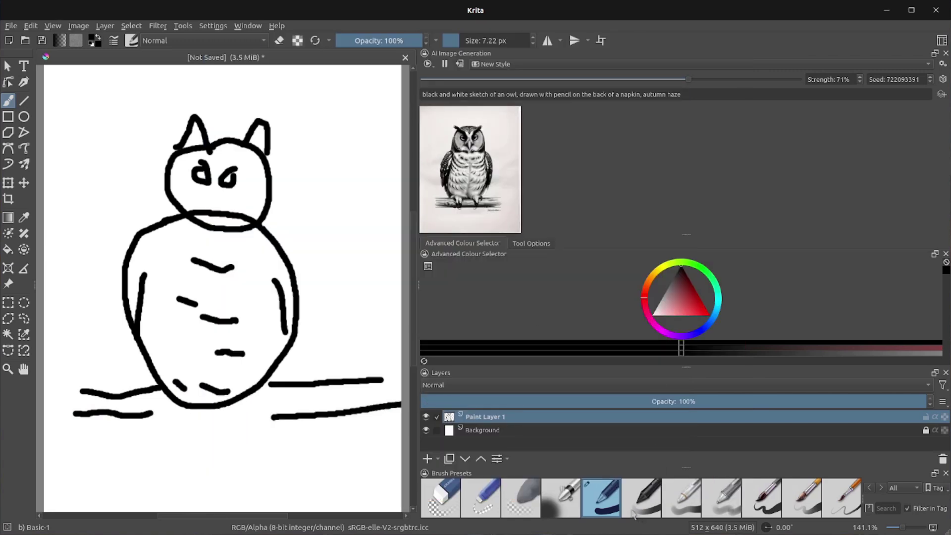
scroll(833, 504, "down", 3)
scroll(834, 502, "down", 3)
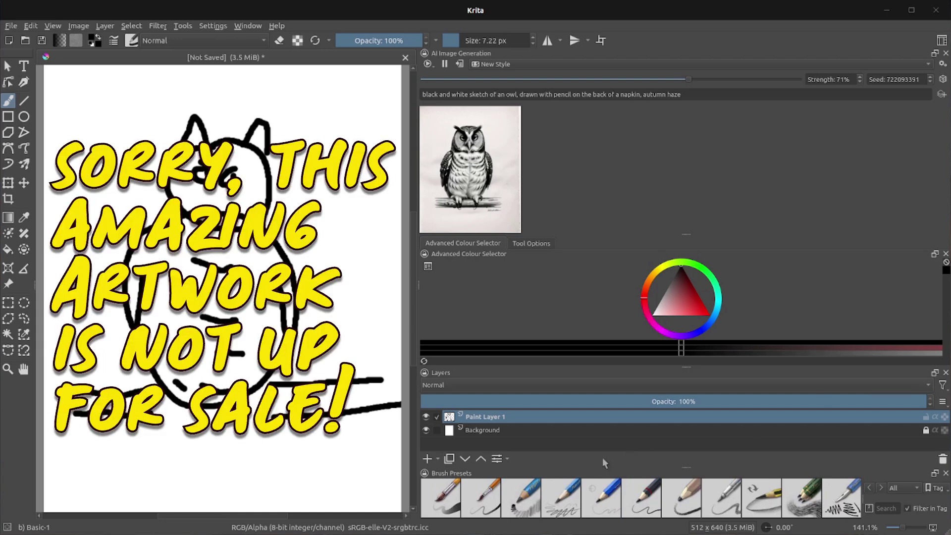
mouse_move(150, 421)
left_mouse_down()
mouse_move(142, 425)
mouse_move(267, 430)
mouse_move(303, 419)
left_mouse_up()
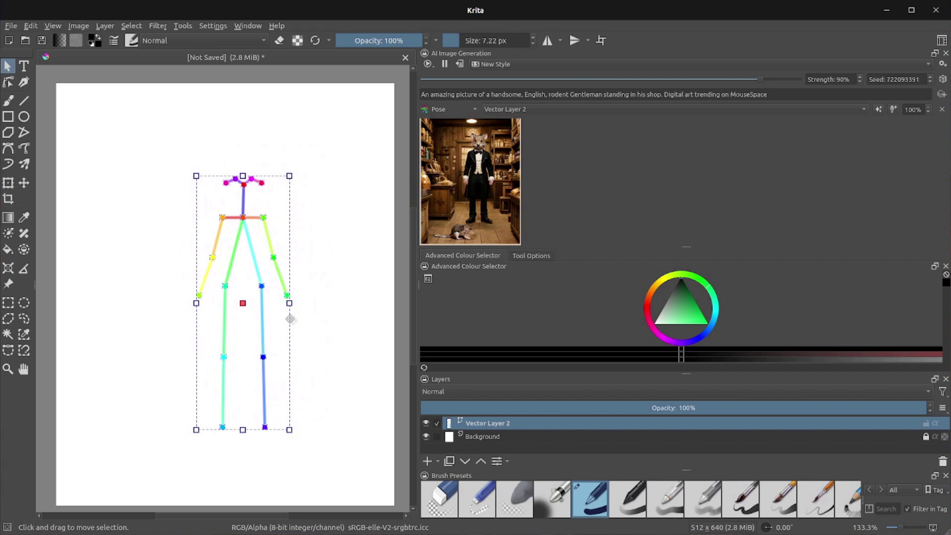
Raise the pose skeleton's wrist up and outward and move an ankle joint down-left
scroll(291, 320, "up", 4)
left_click(312, 276)
left_click_drag(278, 249, 360, 154)
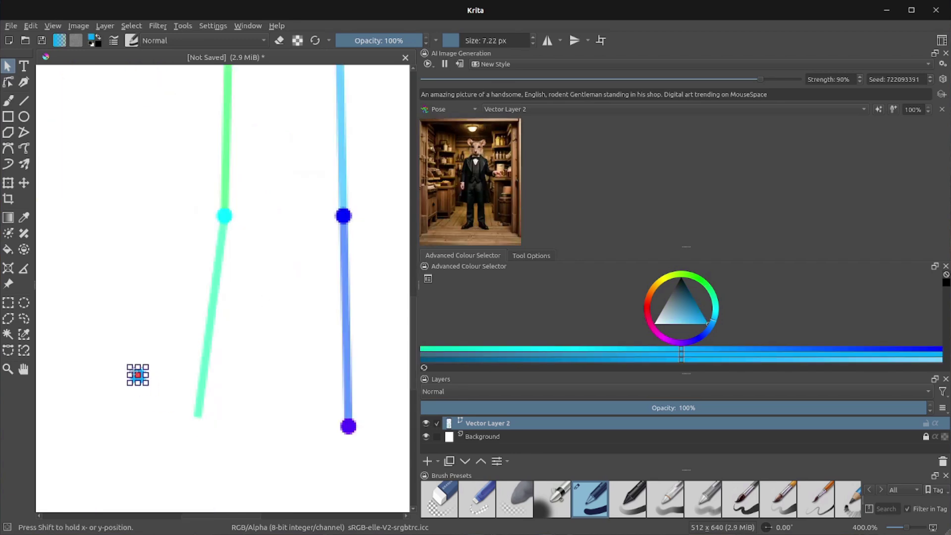
left_click_drag(136, 373, 105, 343)
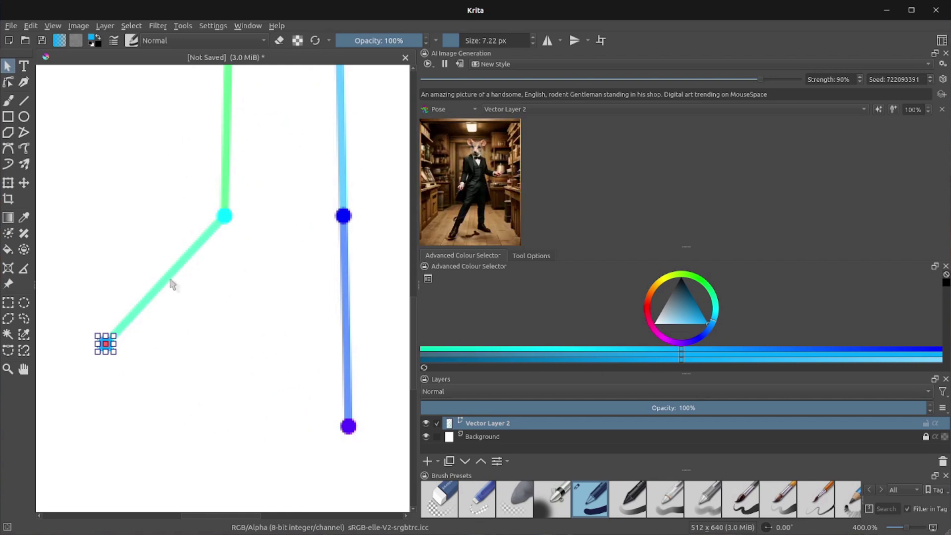
scroll(172, 283, "down", 2)
scroll(268, 306, "down", 1)
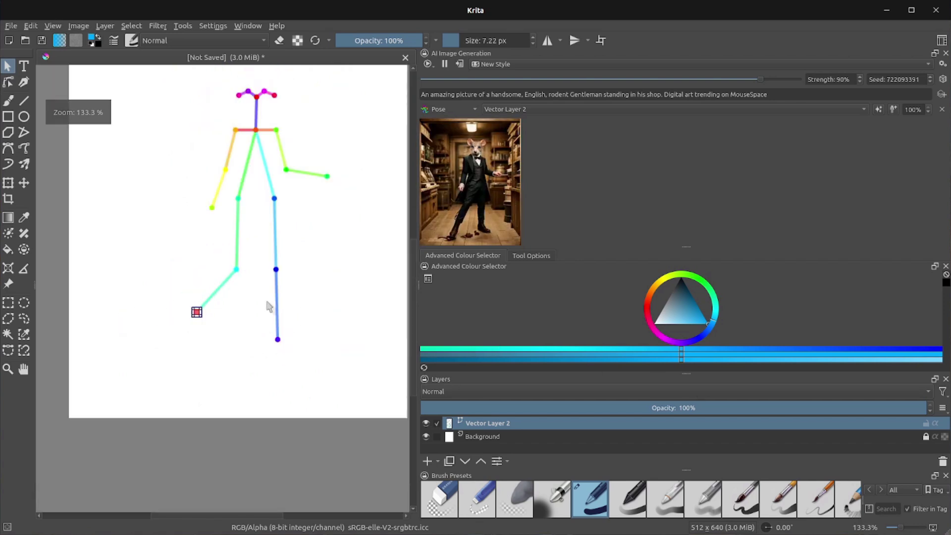
scroll(268, 306, "down", 1)
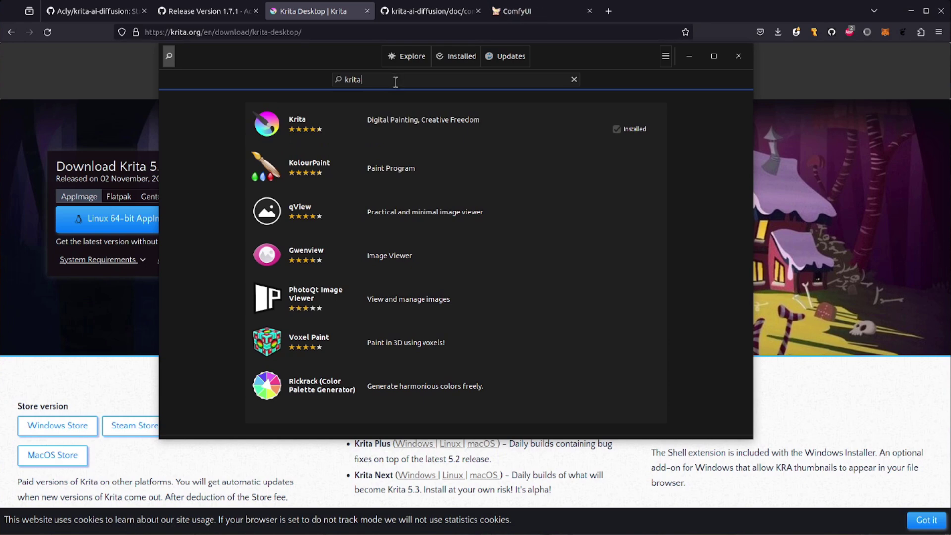
View Krita's Flathub details page in the store, then leave GNOME Software
left_click(393, 123)
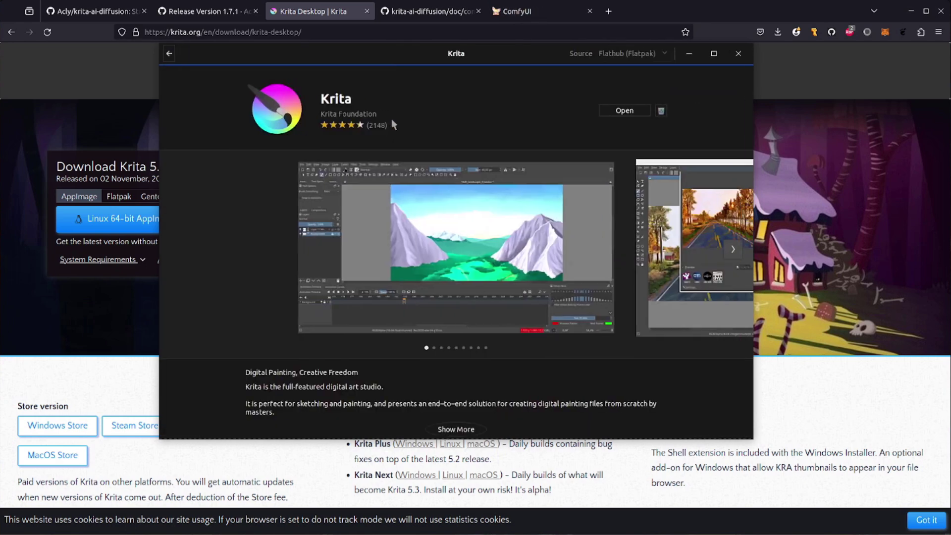
key("alt+Tab")
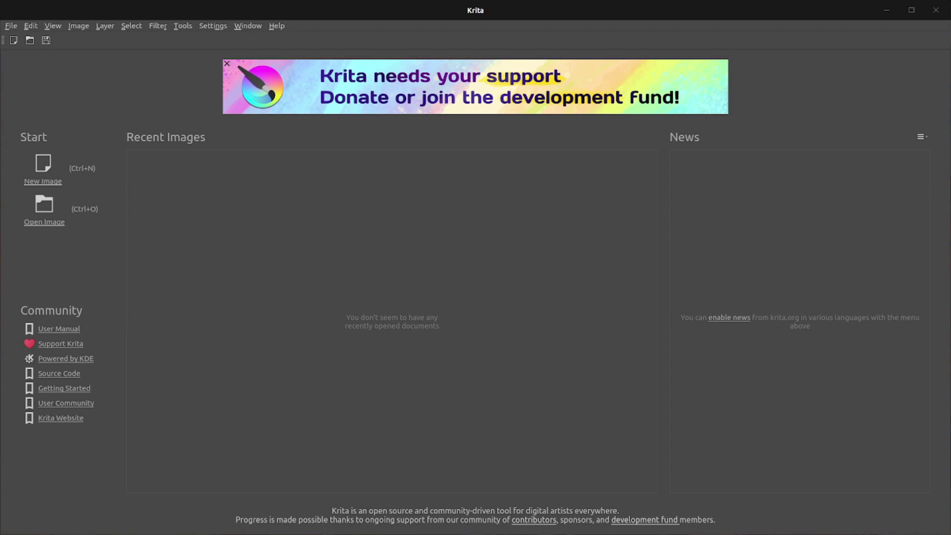
In Configure Krita's Resources page, select the entire Resource Folder path
left_click(212, 27)
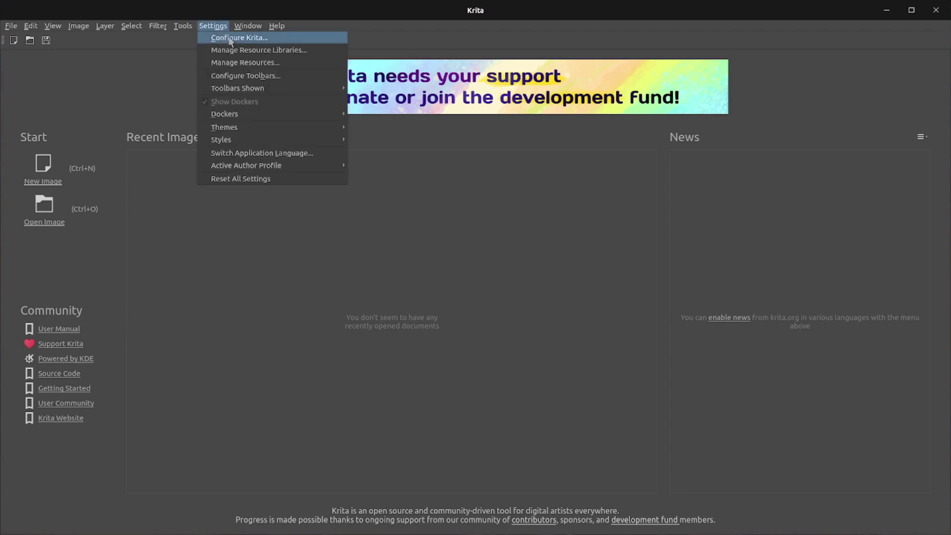
left_click(253, 40)
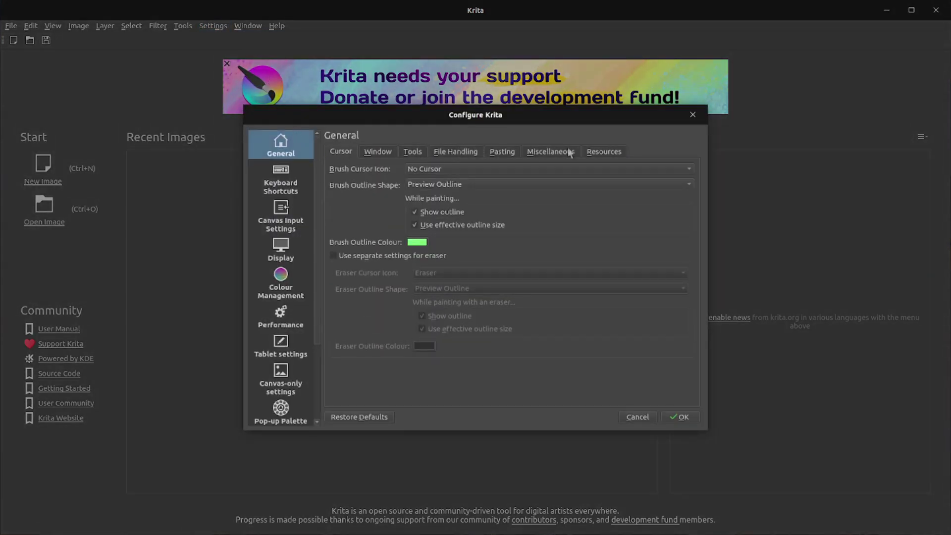
left_click(605, 152)
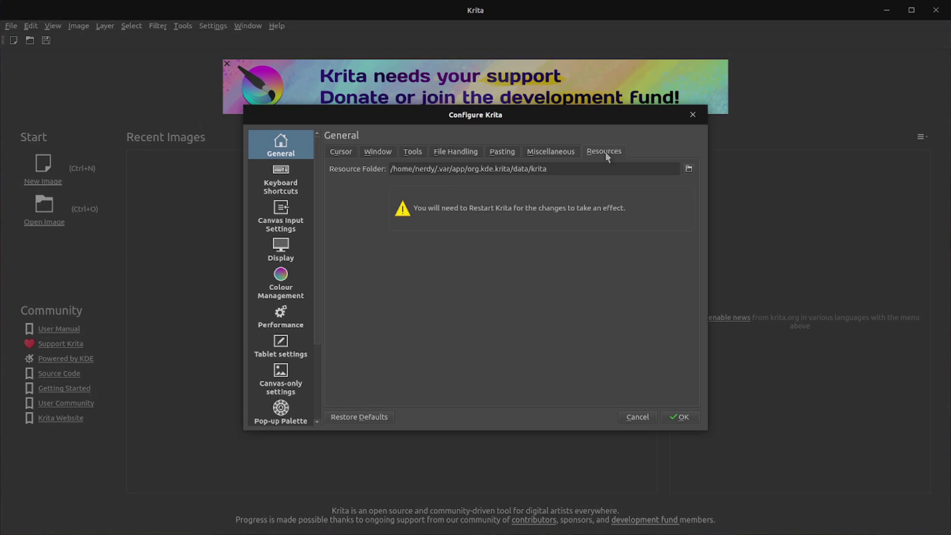
double_click(486, 170)
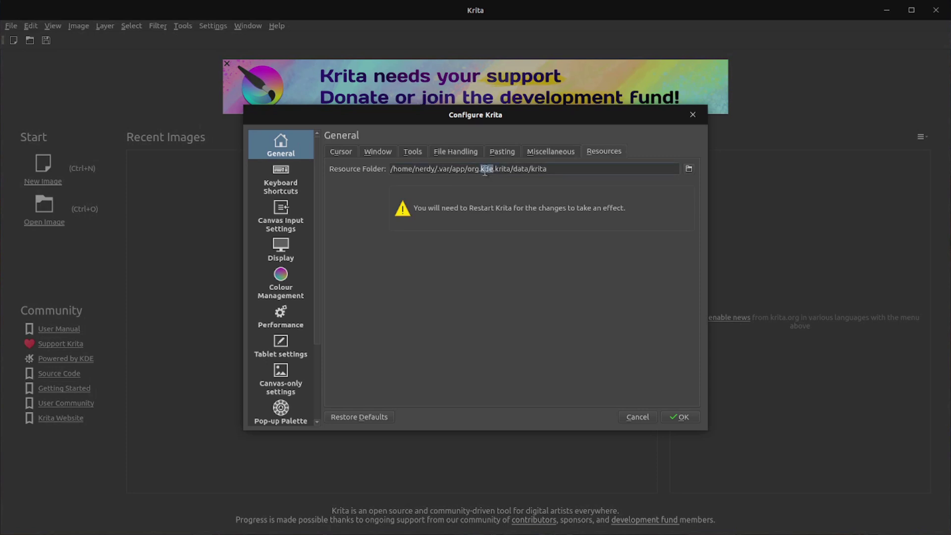
key("ctrl+a")
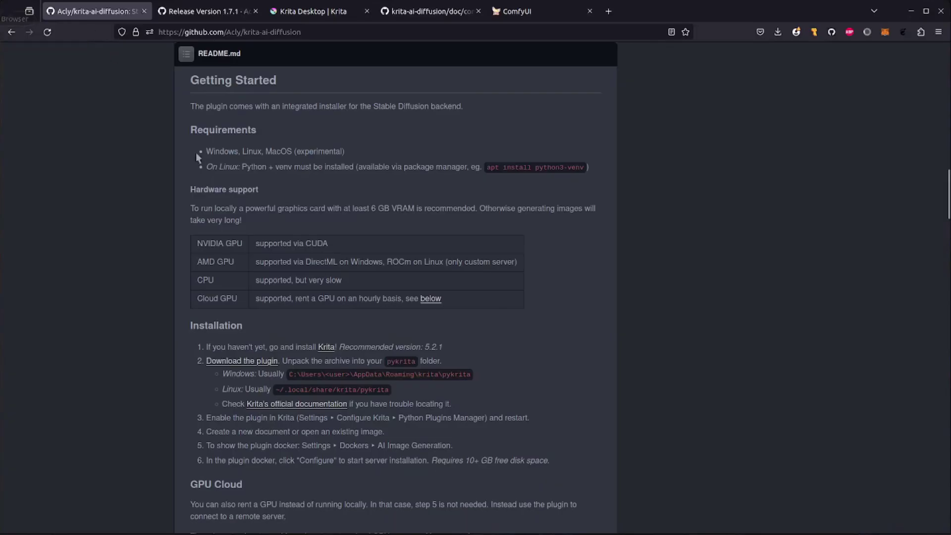
Scroll the krita-ai-diffusion README down to its Installation section
scroll(309, 246, "down", 3)
scroll(311, 245, "down", 2)
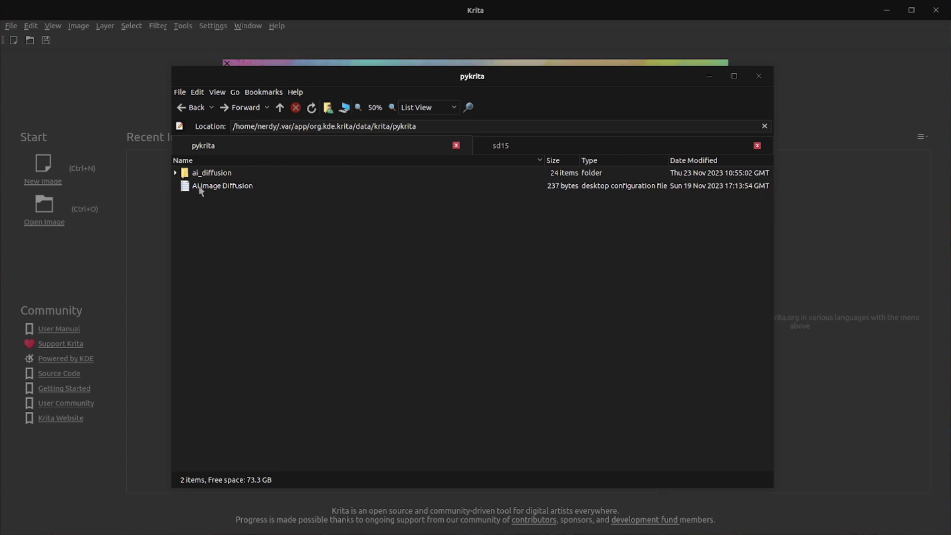
left_click(176, 173)
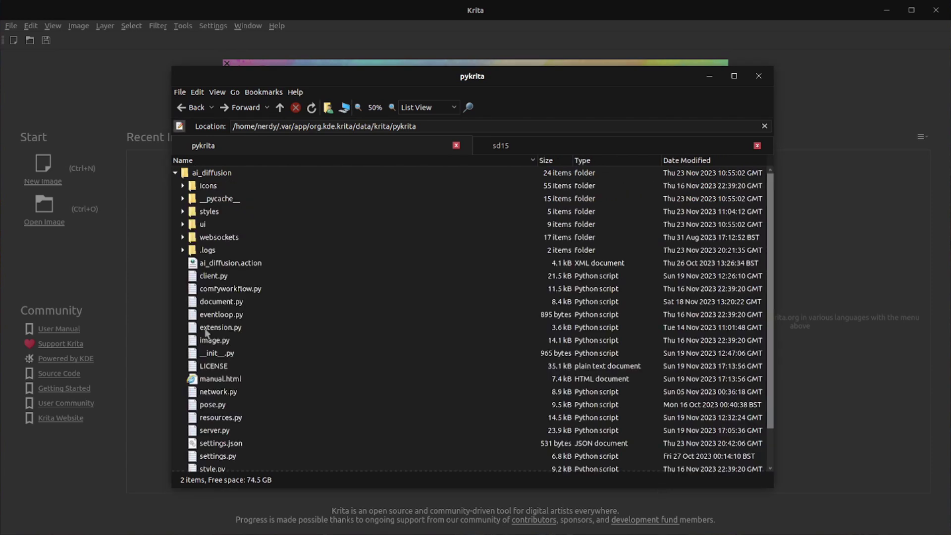
left_click(176, 173)
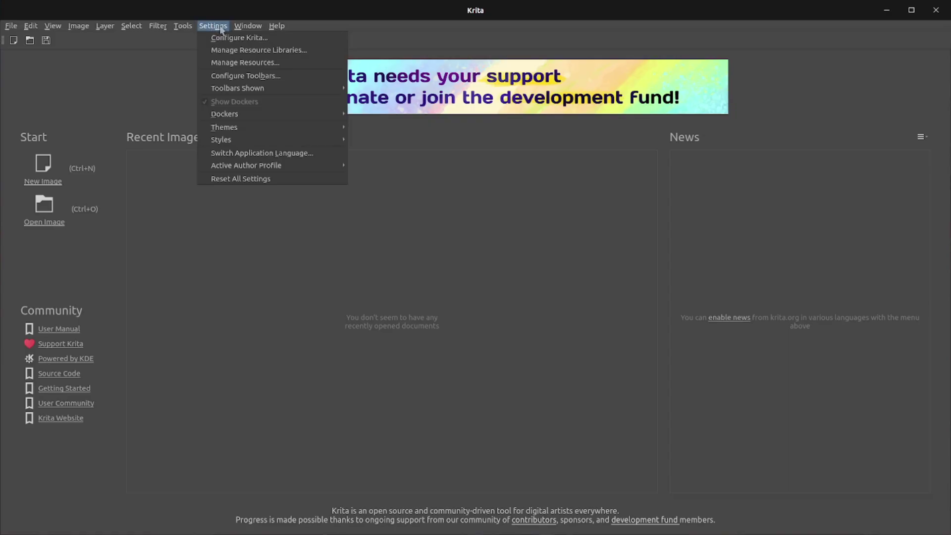
Toggle the AI Image Diffusion checkbox in the Python Plugin Manager and confirm with OK
left_click(223, 39)
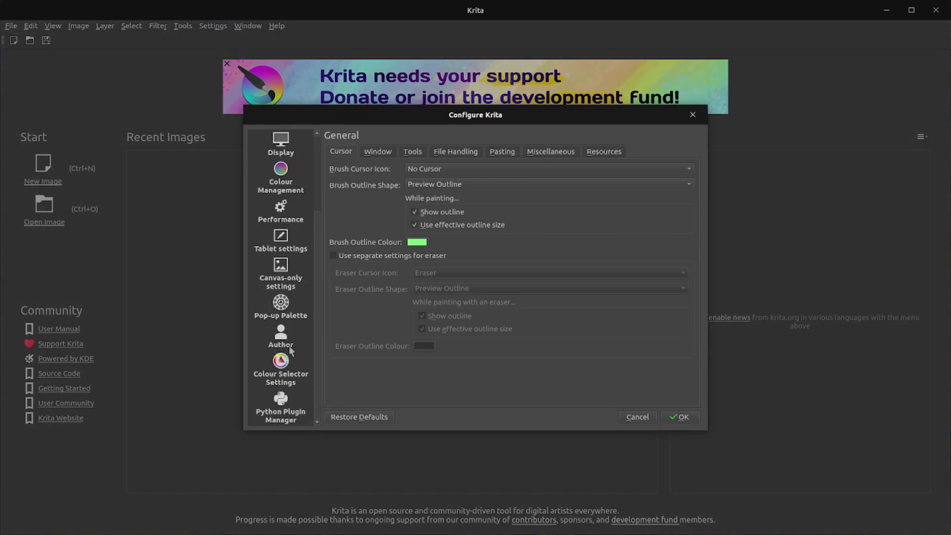
left_click(286, 417)
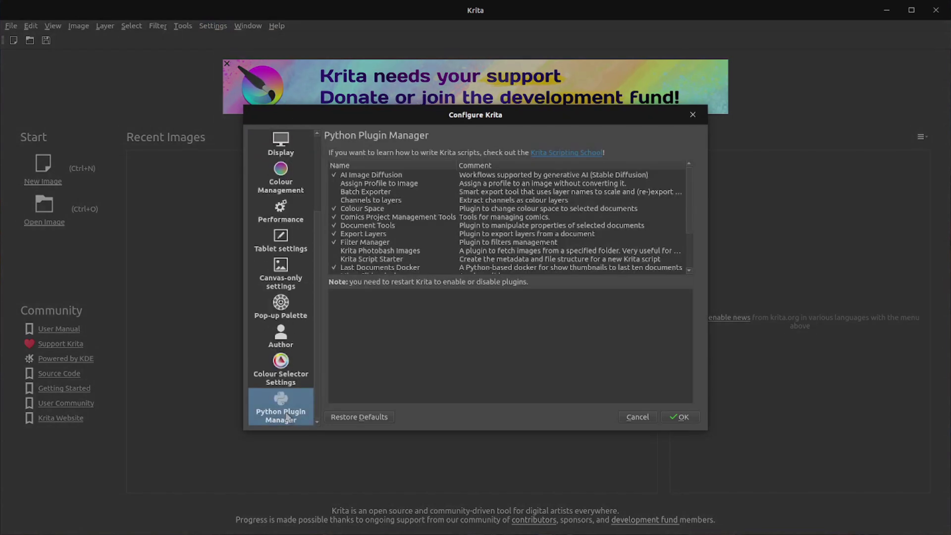
left_click(334, 175)
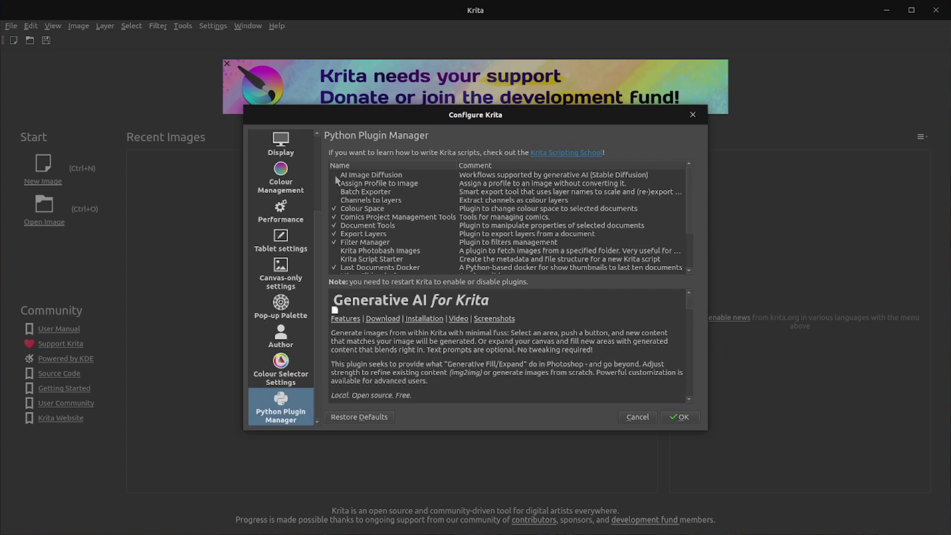
left_click(681, 419)
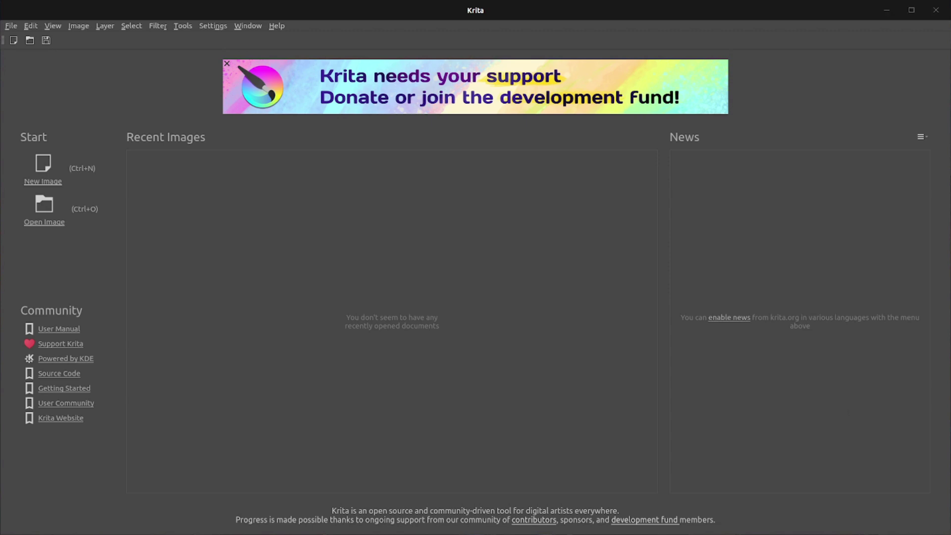
Create a new 512×640 px image from the welcome screen
left_click(50, 179)
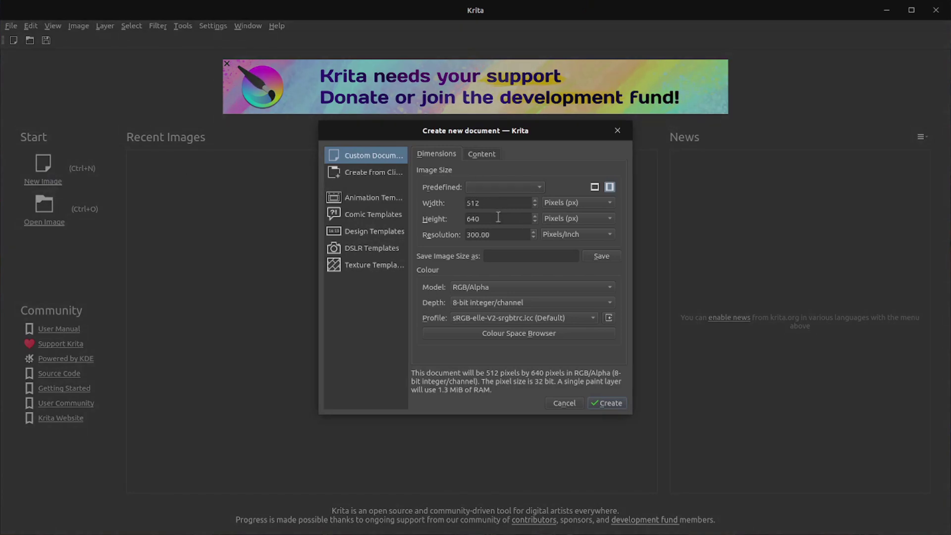
left_click(609, 404)
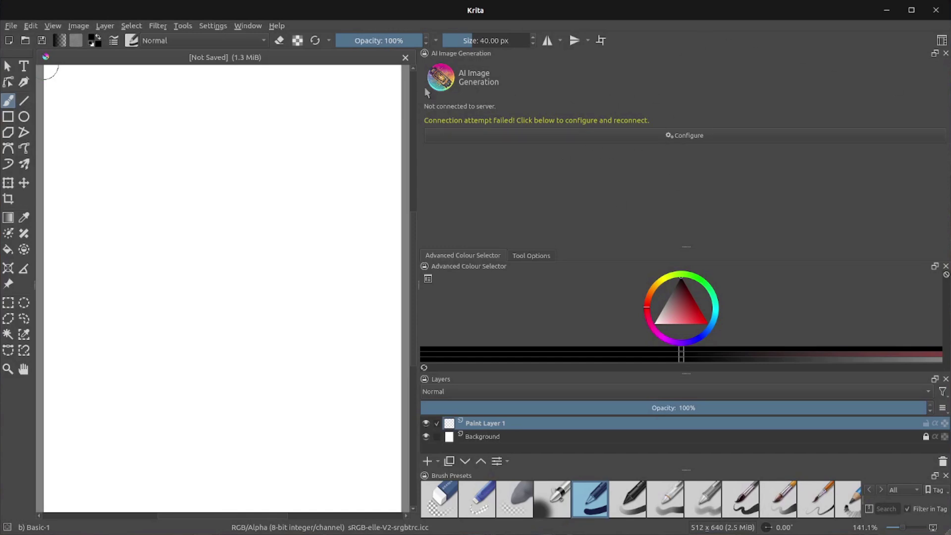
left_click(213, 26)
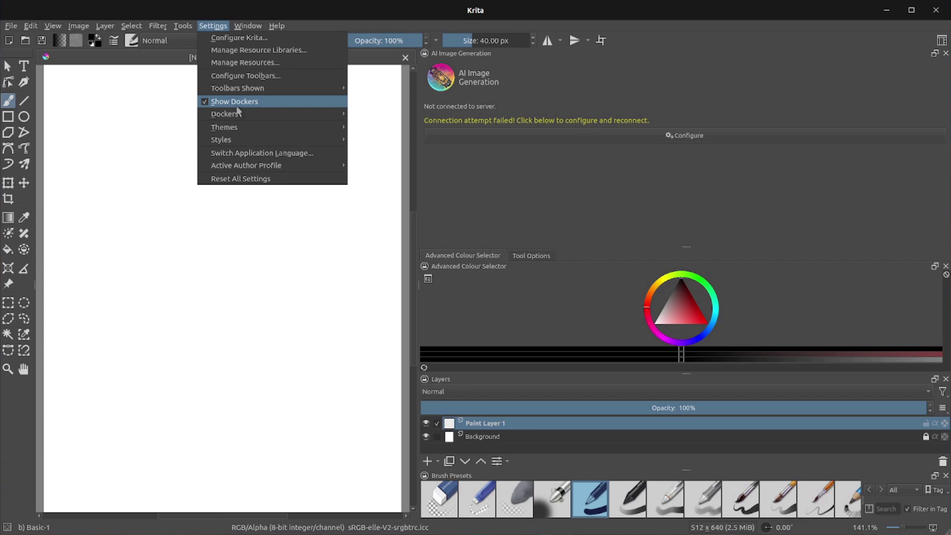
mouse_move(238, 117)
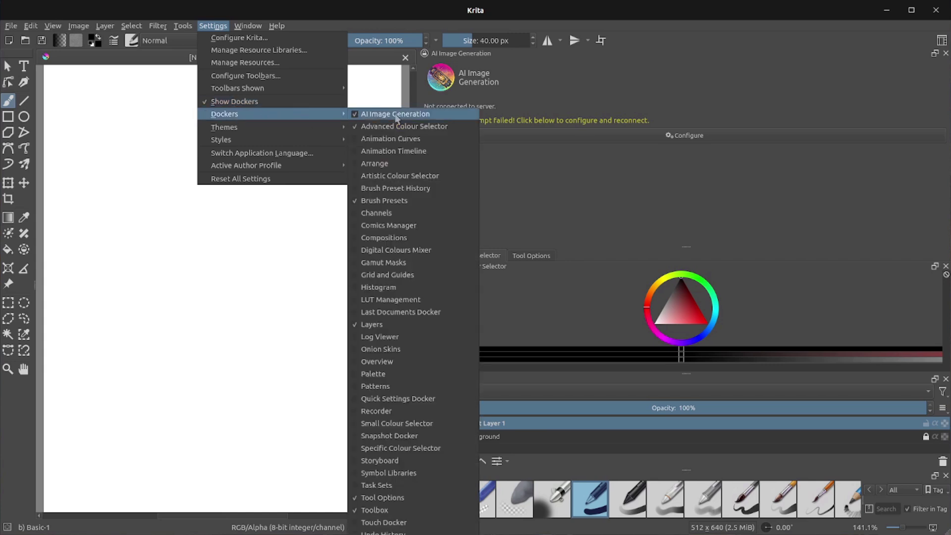
left_click(704, 164)
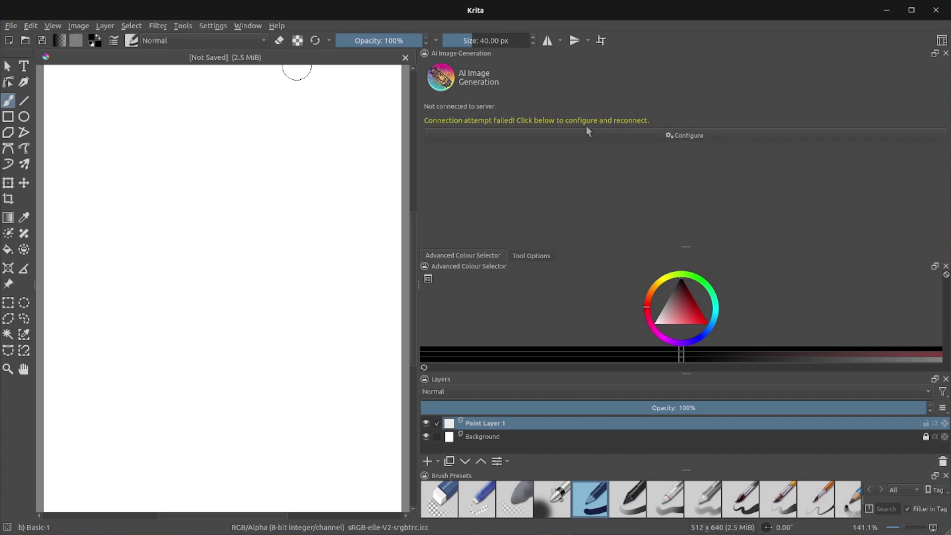
Open the Image Diffusion server configuration and compare external and plugin-managed local server options, ending on local
left_click(682, 136)
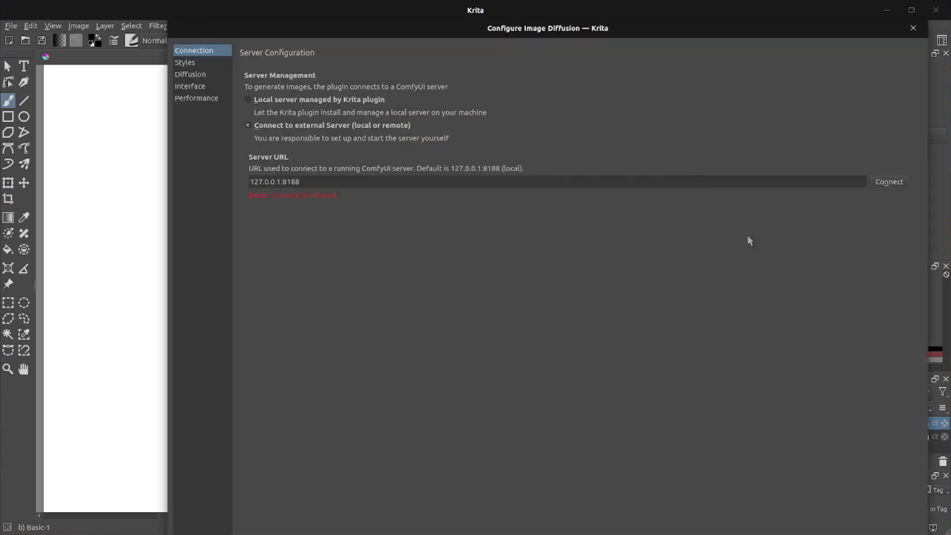
left_click(312, 100)
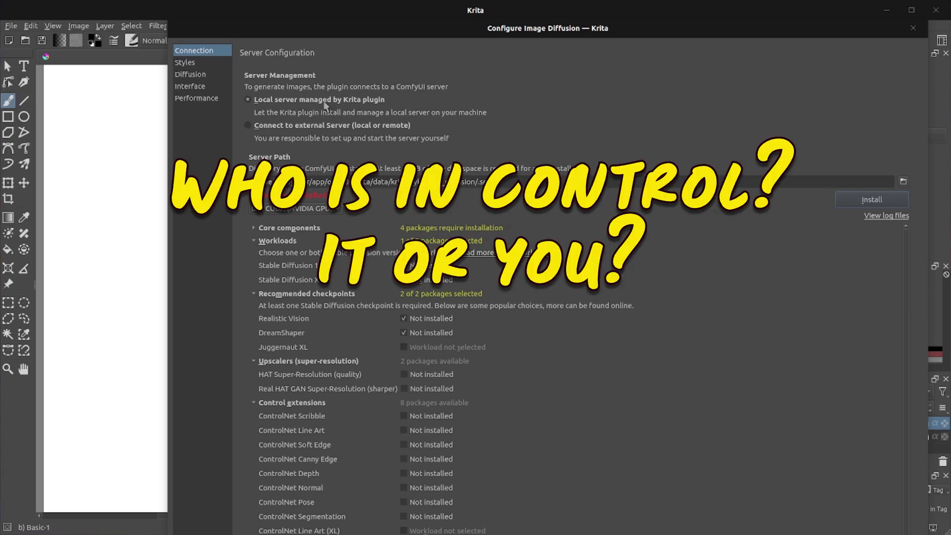
left_click(291, 129)
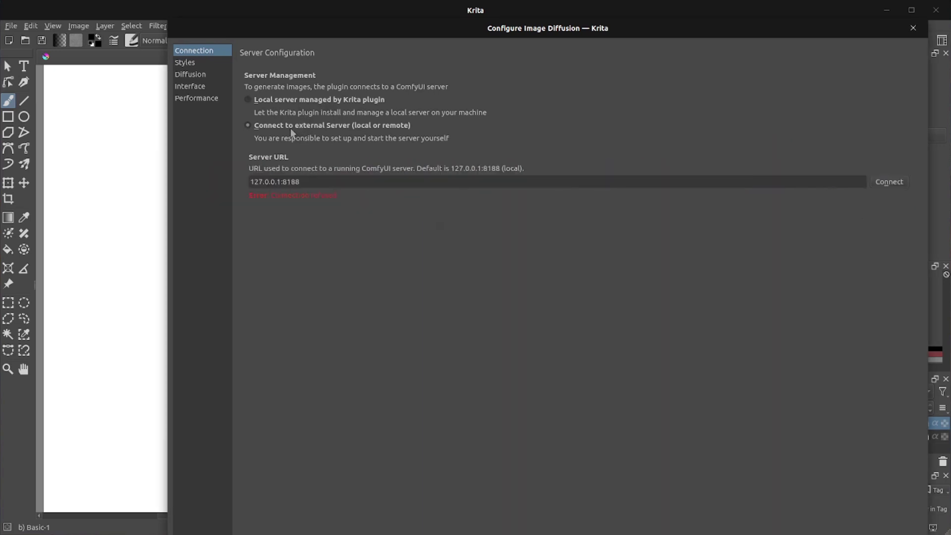
left_click(290, 103)
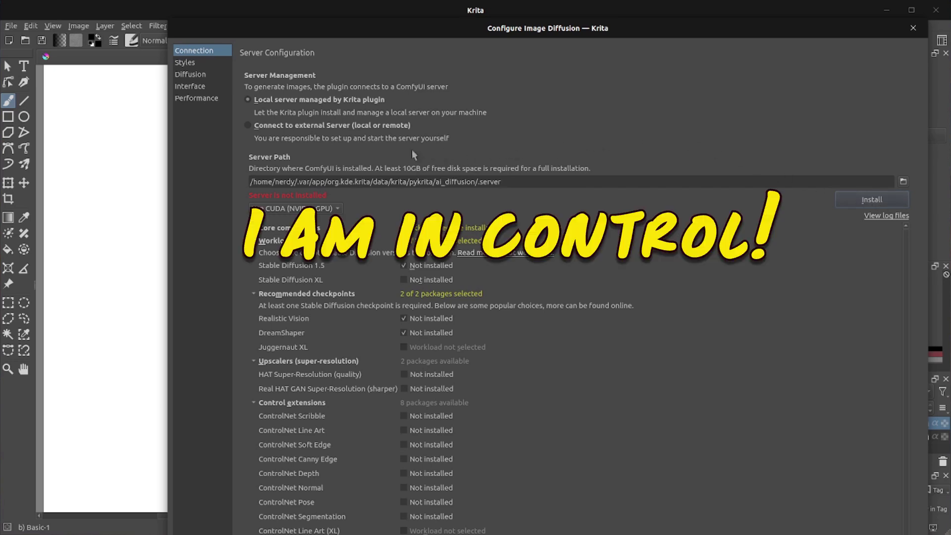
Choose 'Connect to external Server (local or remote)' and bring up the ComfyUI requirements page in Firefox
left_click(278, 127)
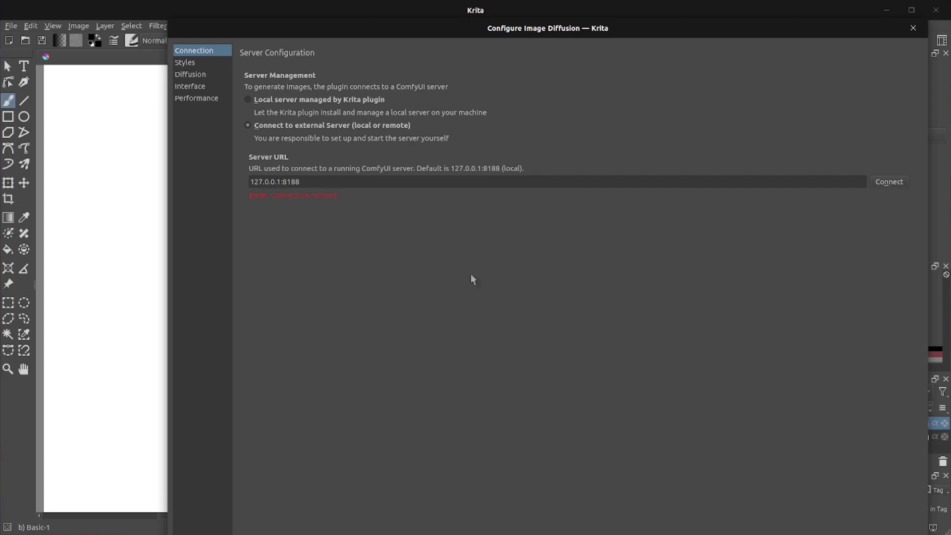
key("alt+Tab")
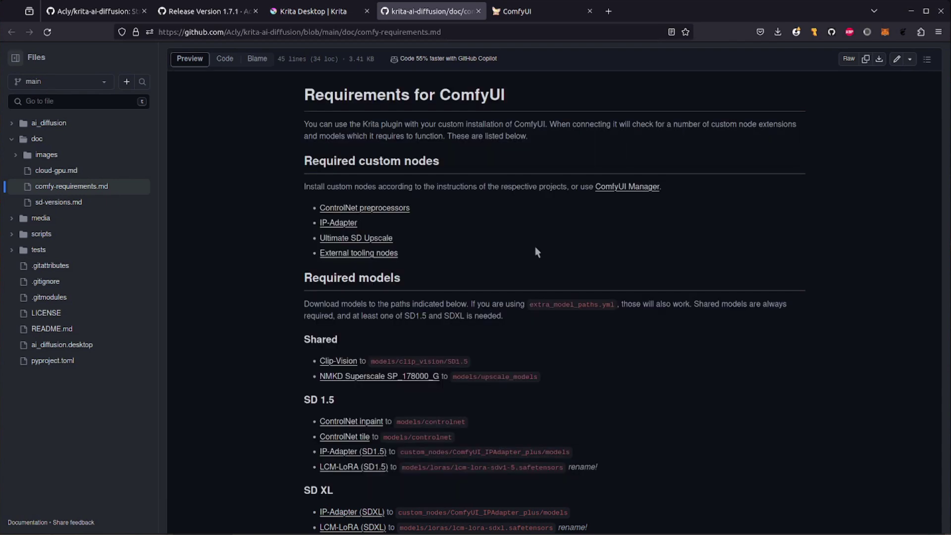
Search ComfyUI Manager's custom nodes for 'tooling', confirm External Tooling is installed, then close both dialogs
key("ctrl+Tab")
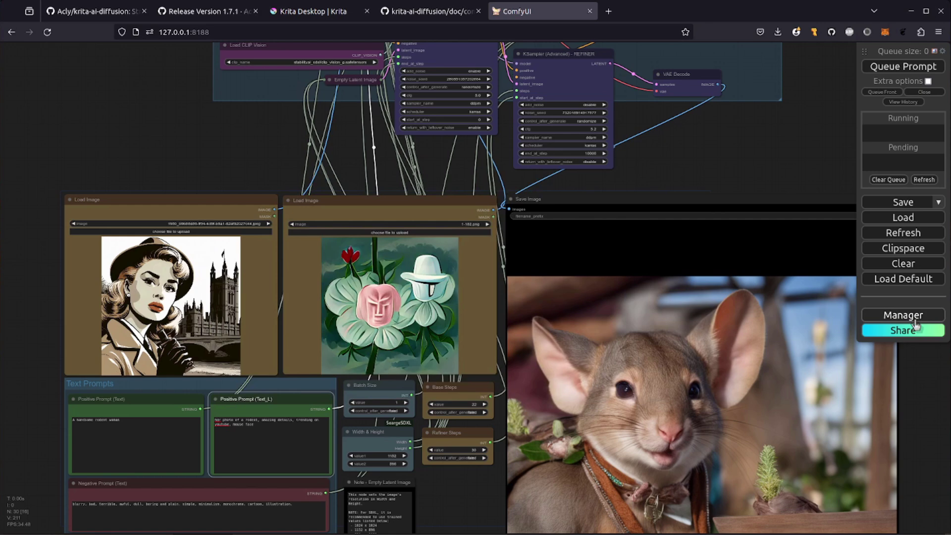
left_click(915, 320)
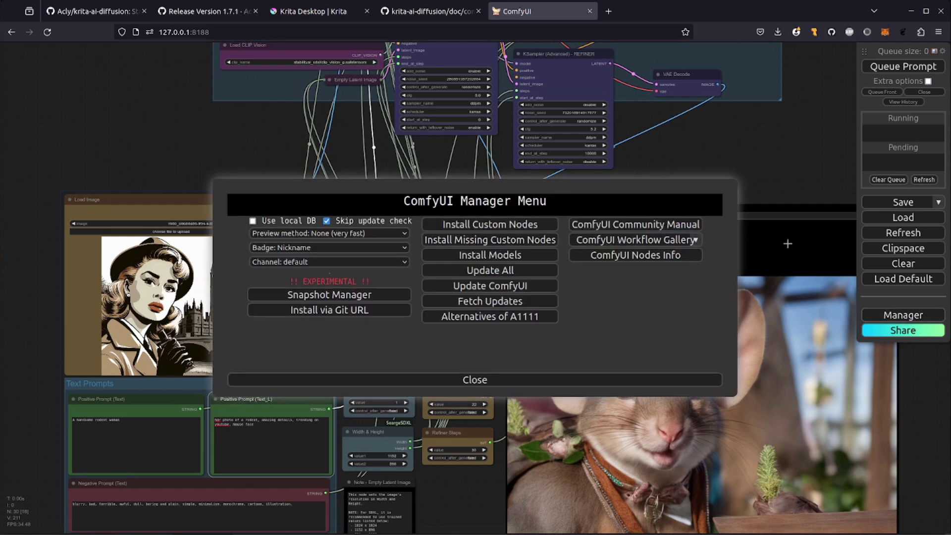
left_click(489, 225)
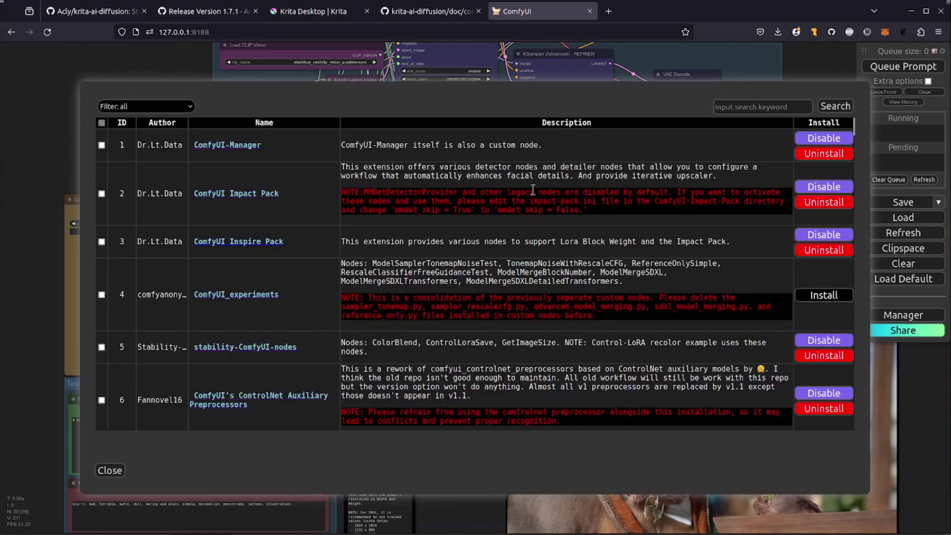
left_click(760, 108)
type("tooling")
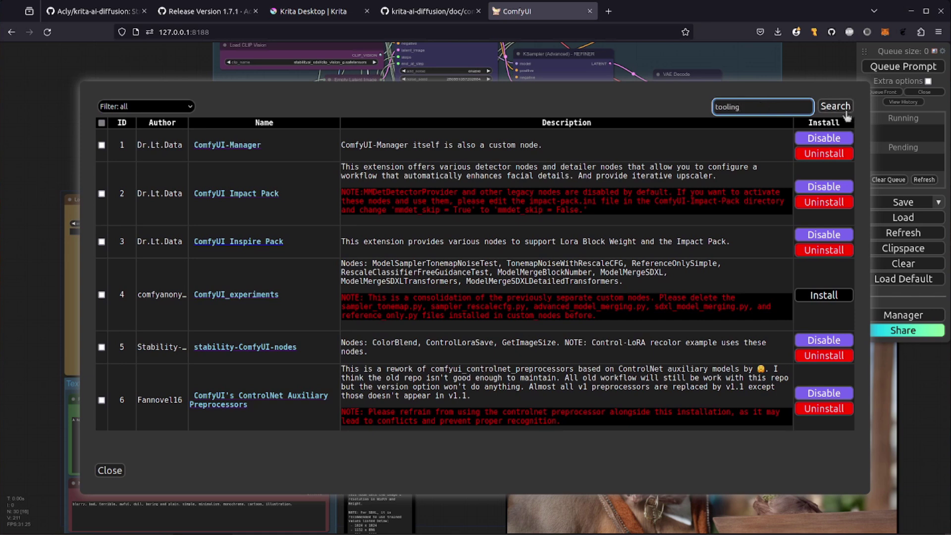
left_click(837, 108)
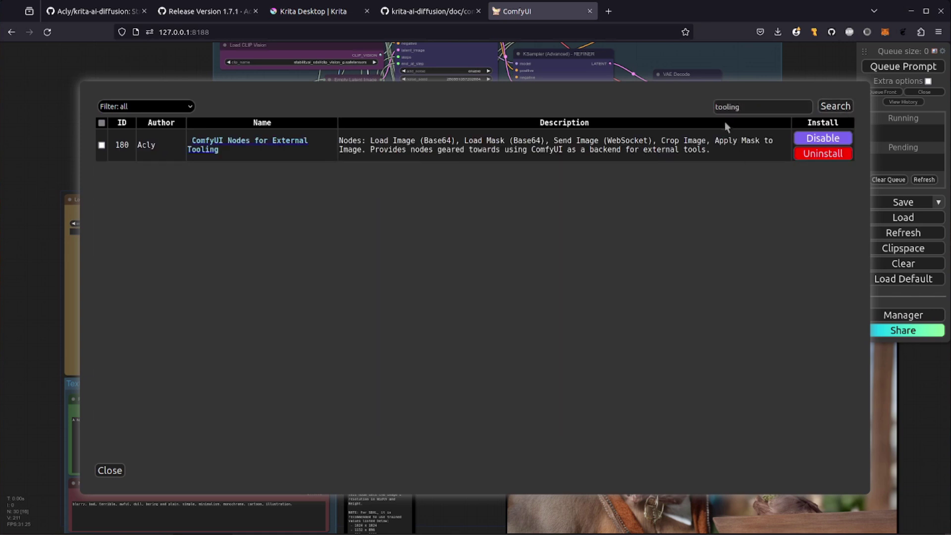
left_click(111, 471)
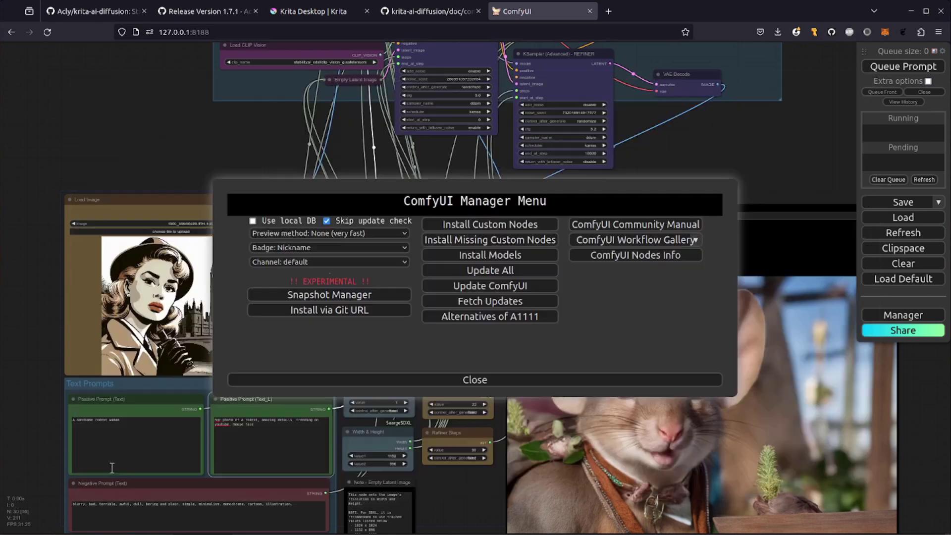
left_click(512, 383)
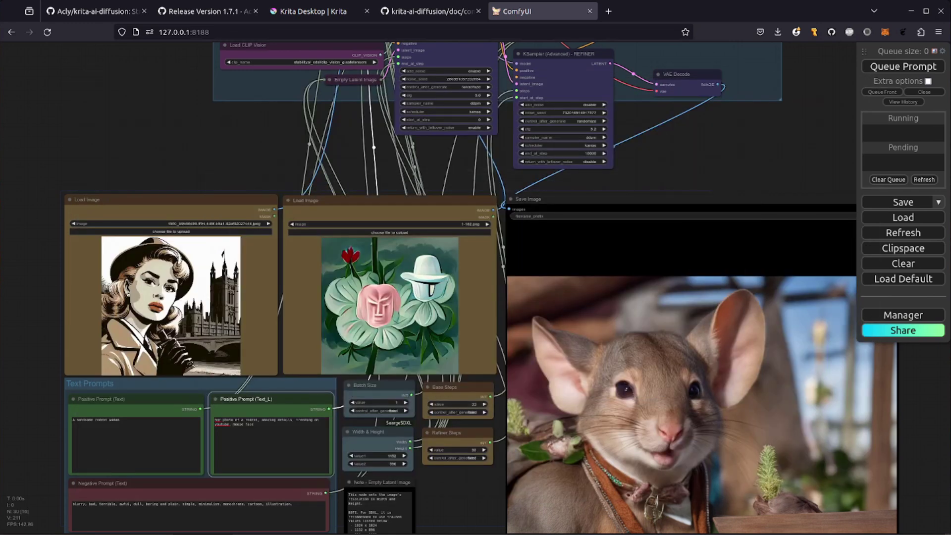
Return to the ComfyUI requirements page on GitHub and scroll down to the model list
key("ctrl+Page_Up")
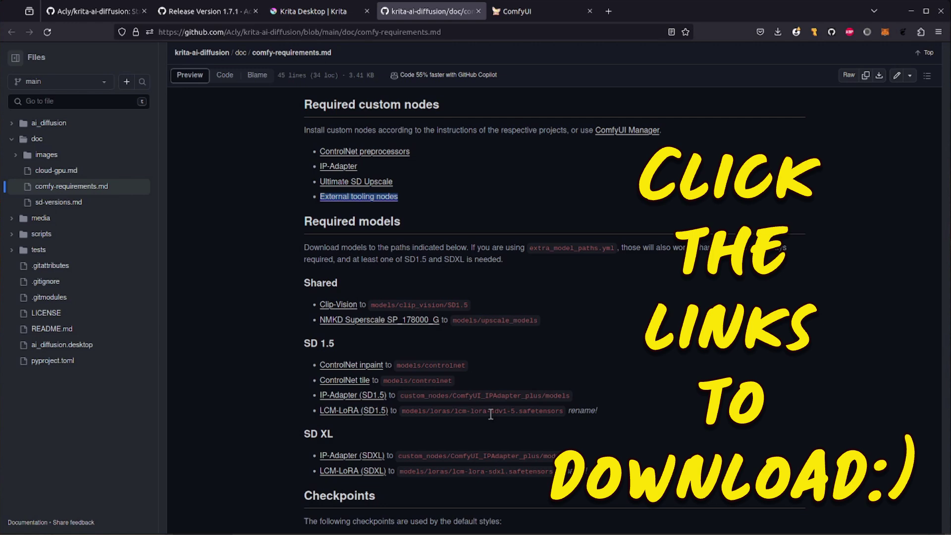
scroll(490, 414, "down", 4)
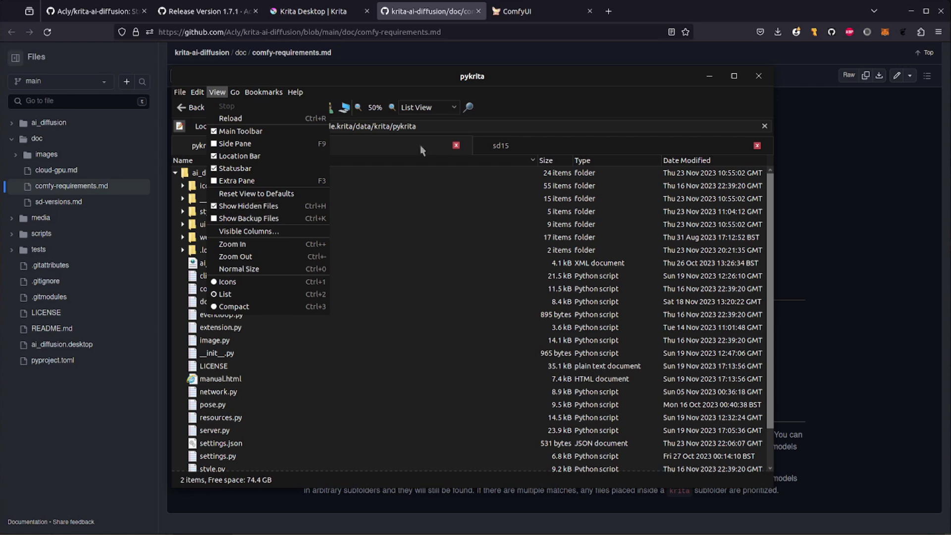
Dismiss the file manager menu, expand the .logs folder, and select client.log and server.log
left_click(523, 103)
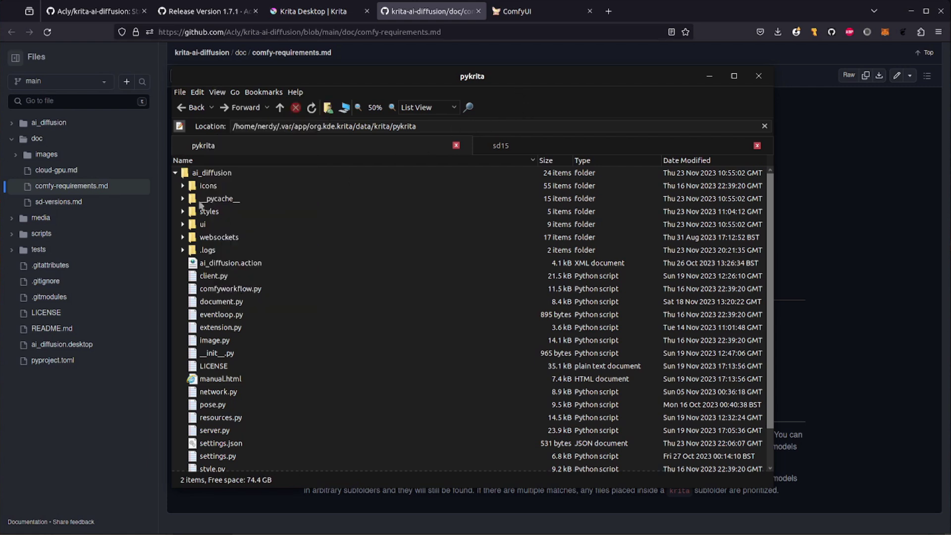
left_click(183, 250)
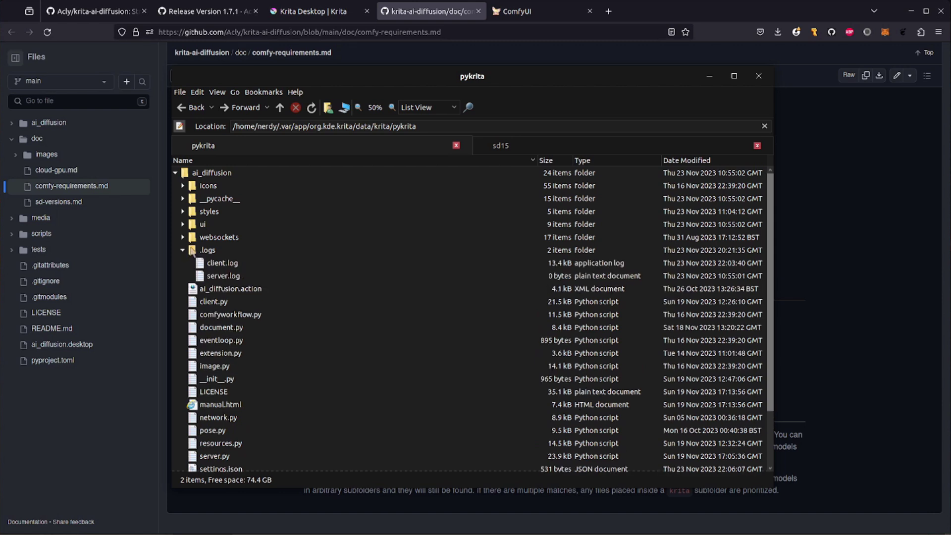
left_click(222, 263)
left_click(225, 278)
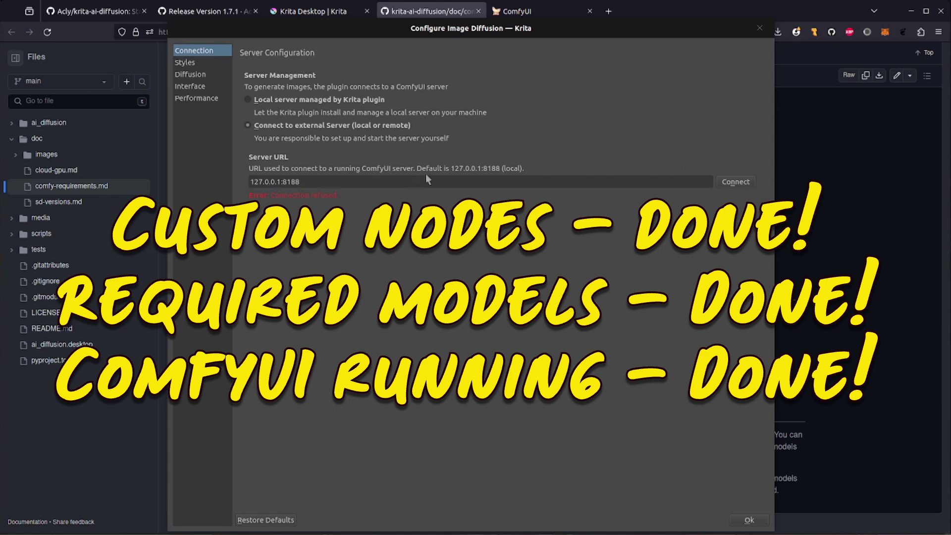
Connect the plugin to the ComfyUI server at 127.0.0.1:8188 and view the Styles settings
left_click(735, 183)
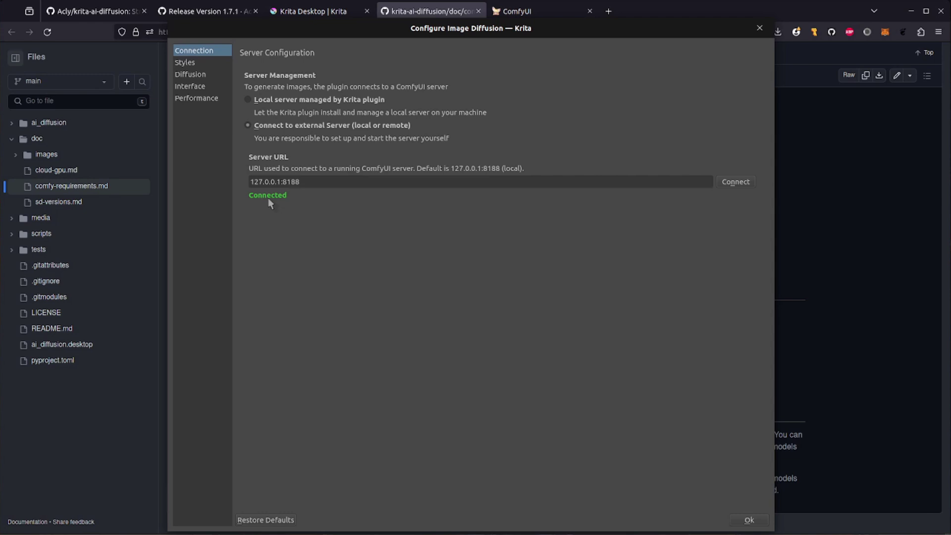
left_click(198, 63)
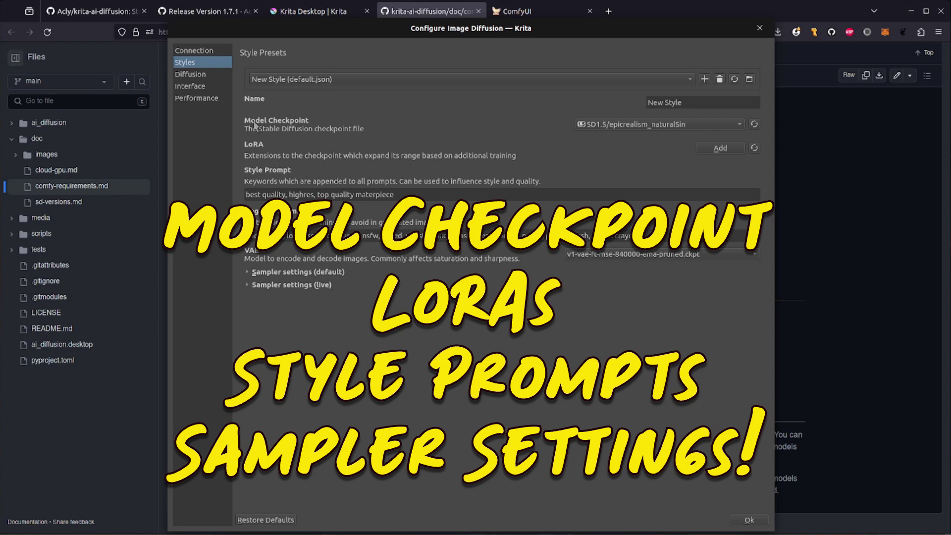
Expand the default and live sampler settings, then browse the Diffusion and Interface pages
left_click(248, 274)
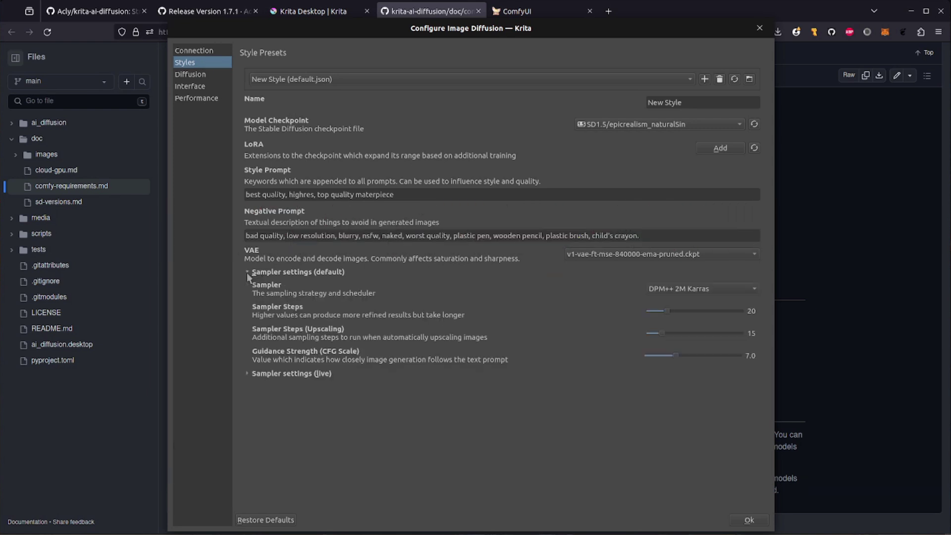
left_click(249, 374)
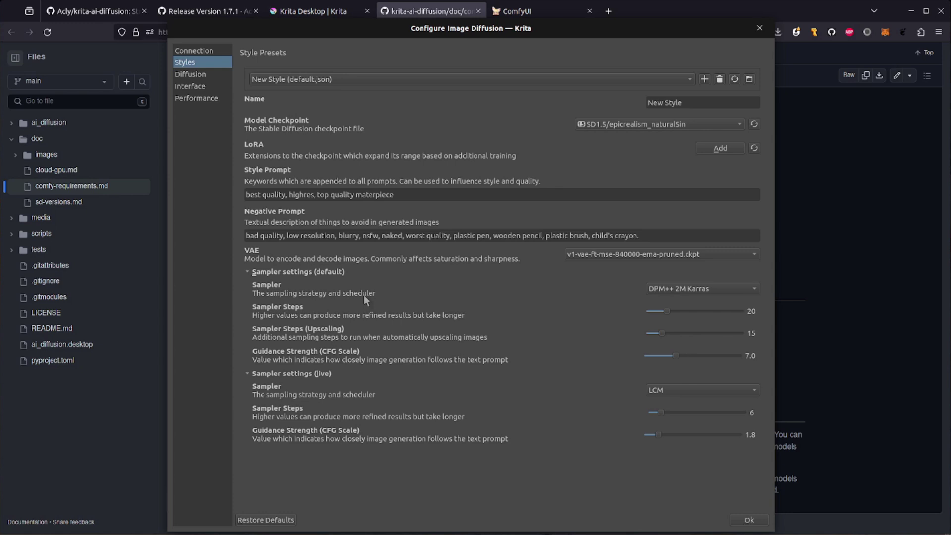
left_click(188, 78)
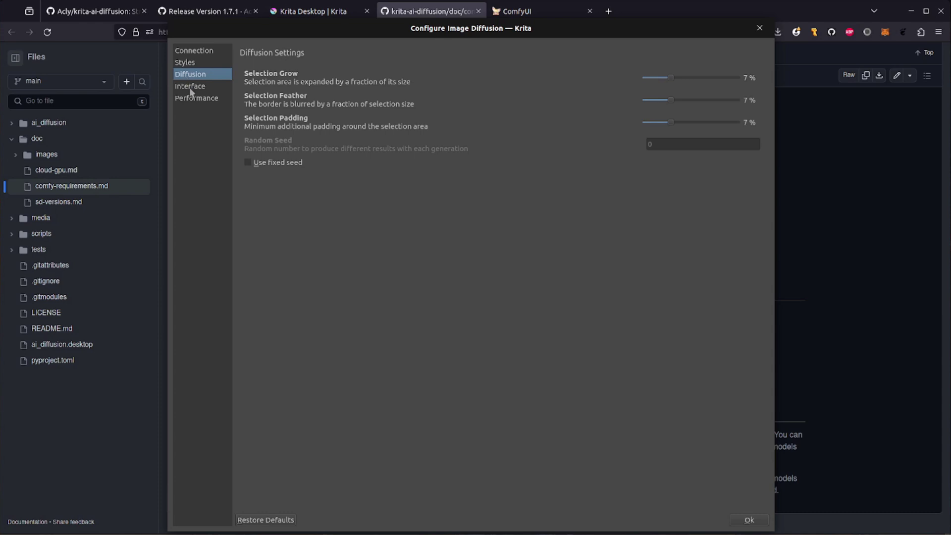
left_click(191, 88)
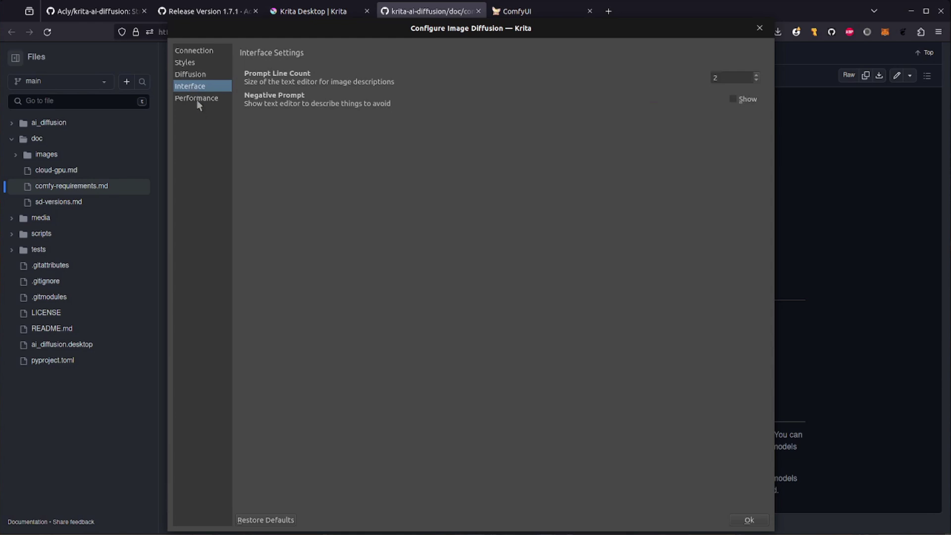
Keep the Automatic performance preset and save the Image Diffusion settings
left_click(197, 100)
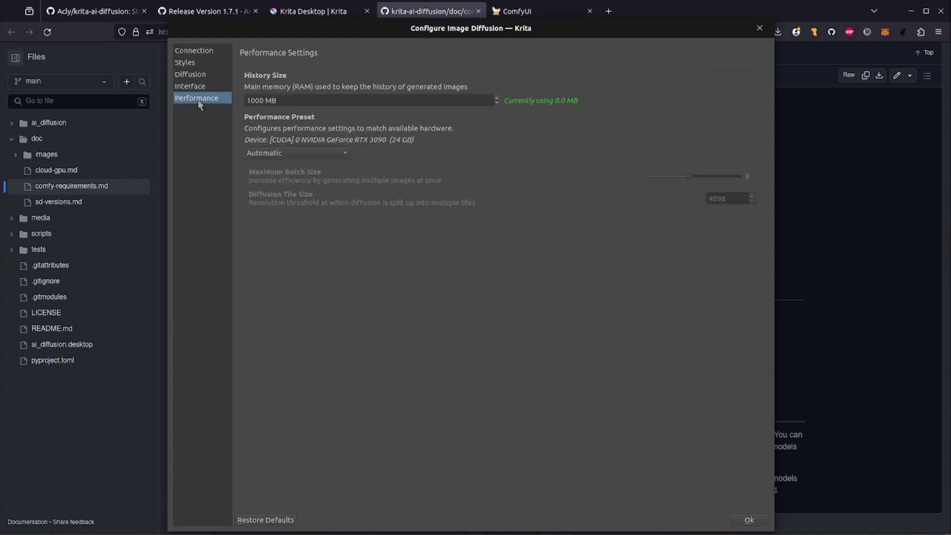
left_click(304, 153)
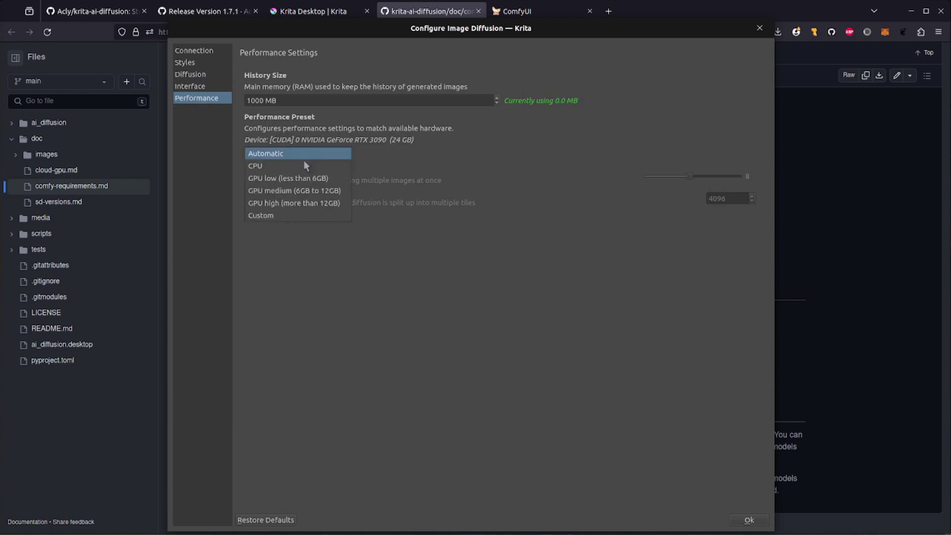
left_click(295, 152)
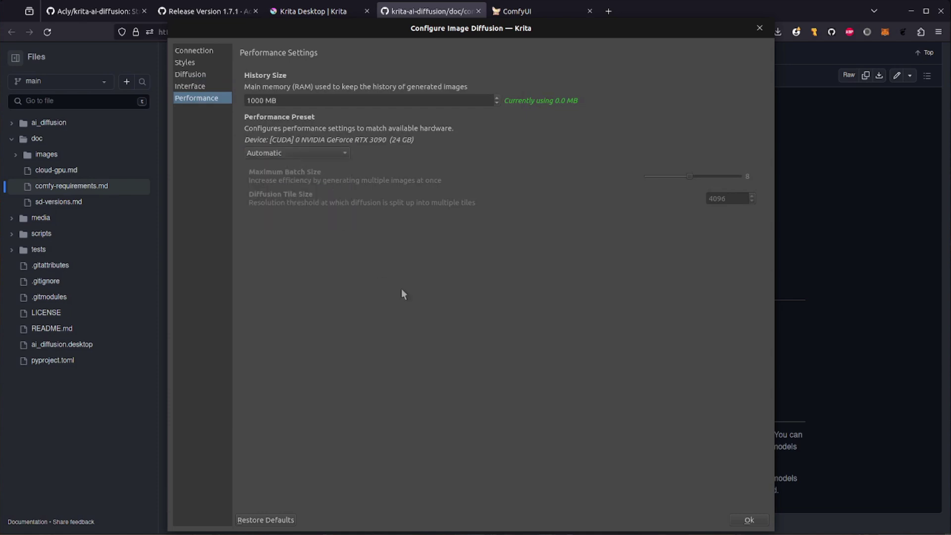
left_click(749, 520)
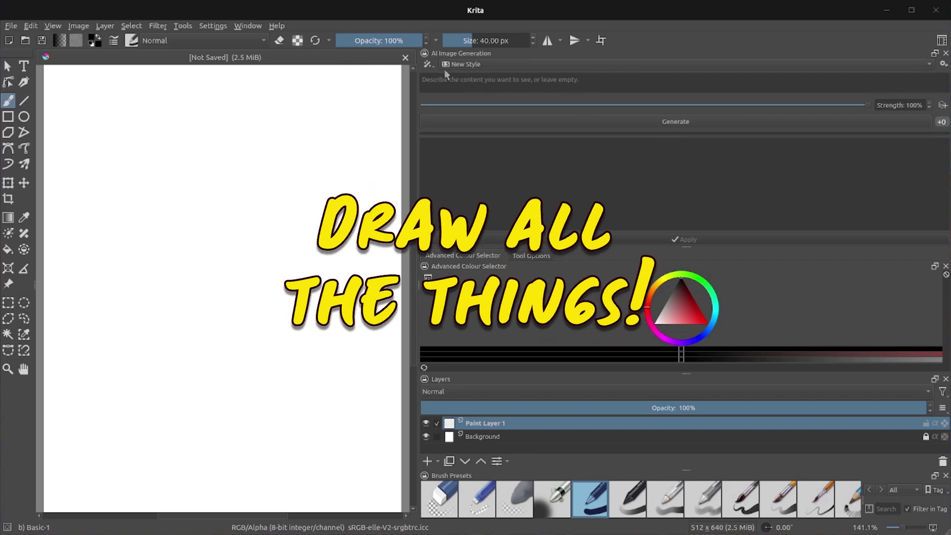
Switch AI generation to Live mode and reroll the random seed several times
left_click(429, 64)
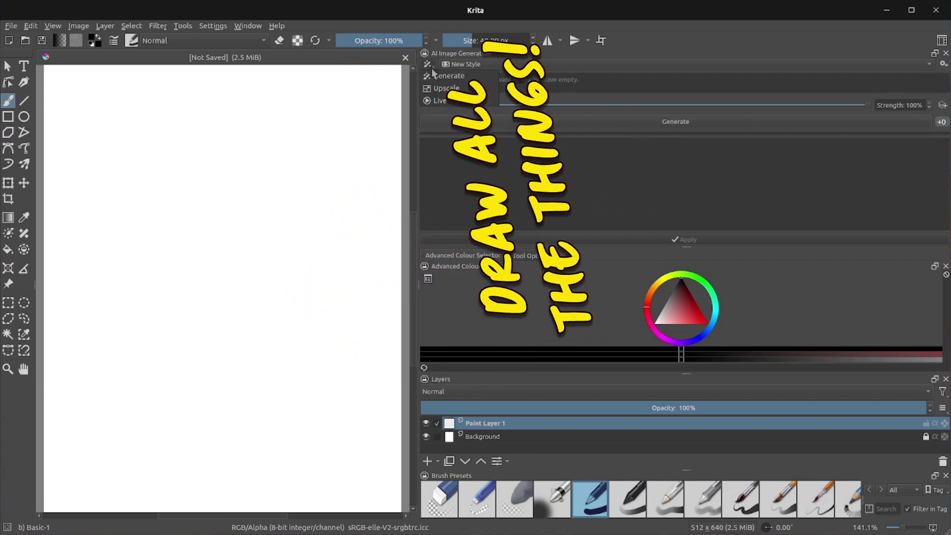
left_click(446, 101)
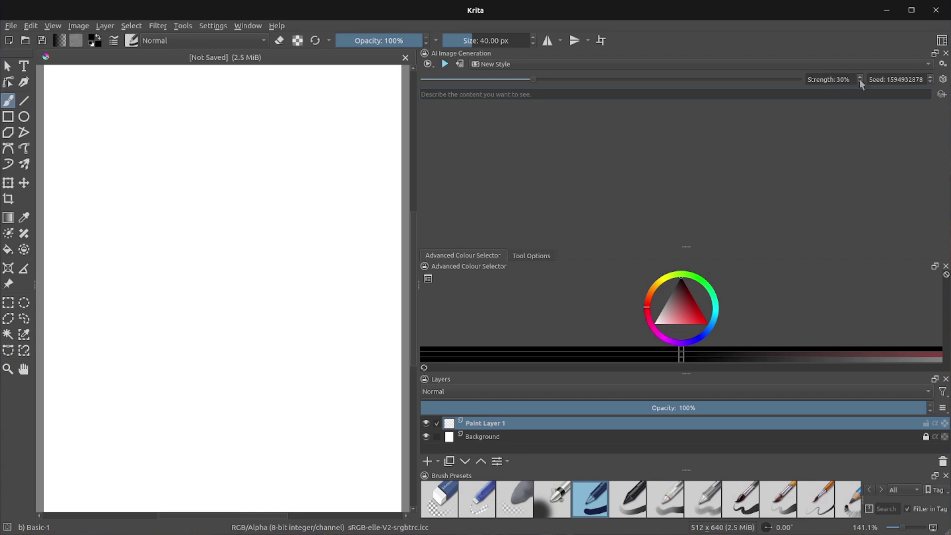
left_click(943, 80)
left_click(942, 79)
left_click(942, 79)
left_click(943, 80)
Paste the handsome English rodent Gentleman-in-his-shop prompt and start live generation
left_click(769, 95)
type("An amazing picture of a handsome, English, rodent Gentleman standing in his shop. Digital art trending on MouseSpace.")
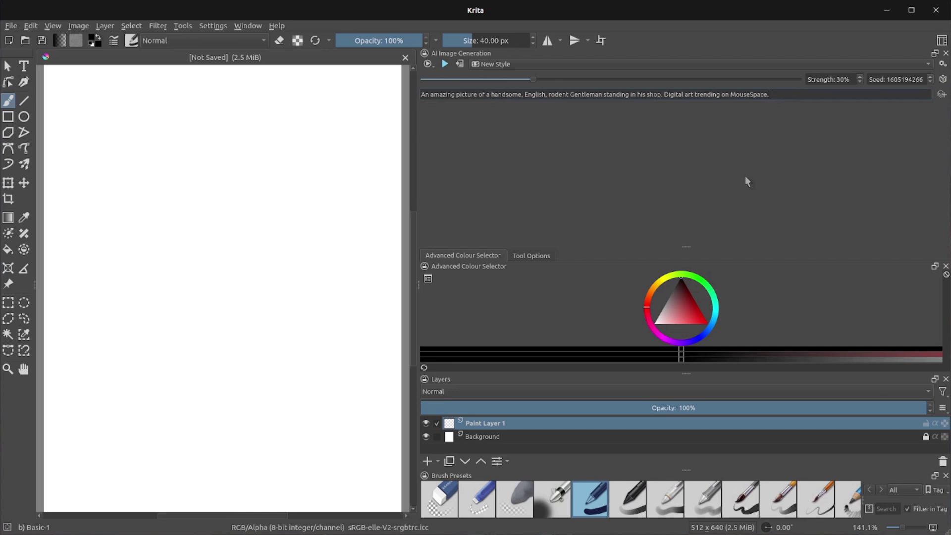
left_click(445, 65)
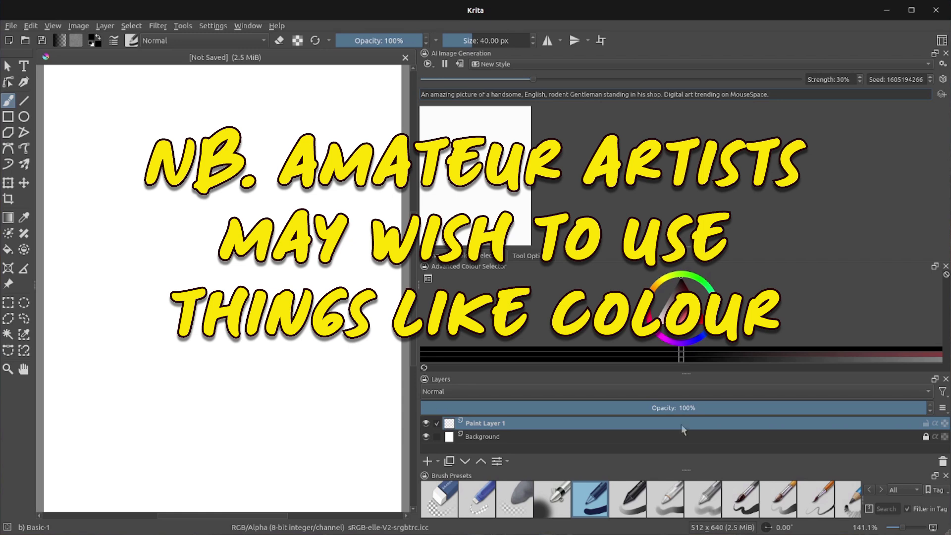
With a thinner brush, sketch an oval body, brimmed hat and pointed face; set strength to 100%
mouse_move(597, 498)
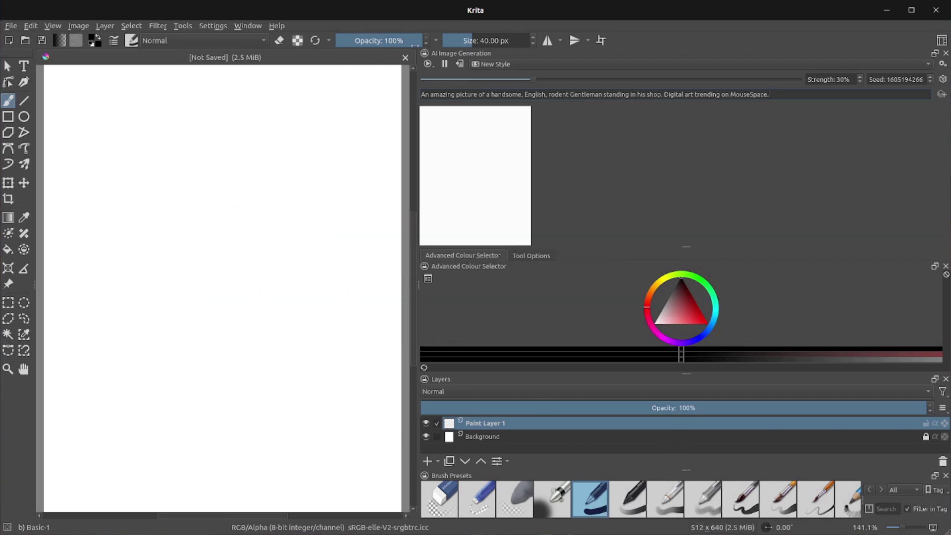
left_click_drag(482, 39, 456, 40)
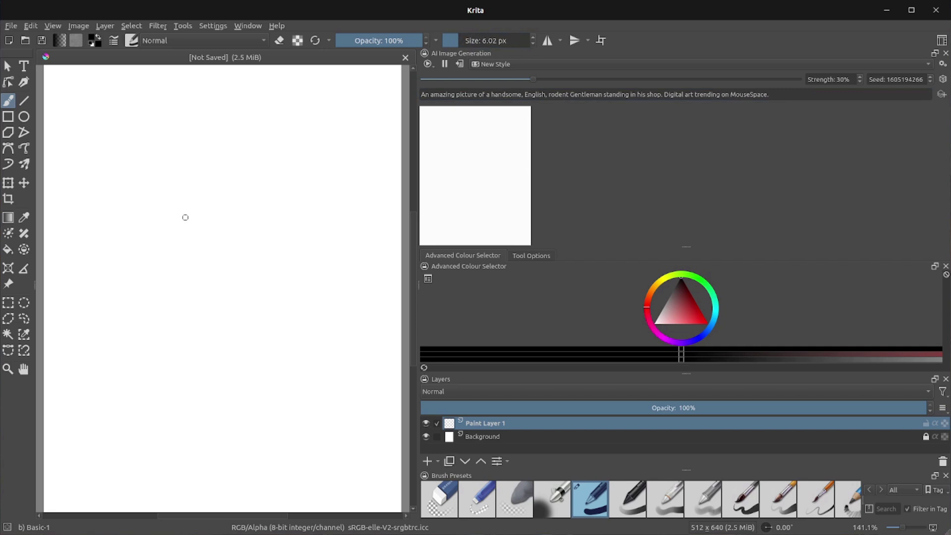
mouse_move(185, 217)
left_mouse_down()
mouse_move(171, 339)
mouse_move(180, 359)
mouse_move(230, 370)
mouse_move(287, 318)
mouse_move(278, 257)
mouse_move(236, 203)
mouse_move(203, 202)
mouse_move(183, 232)
left_mouse_up()
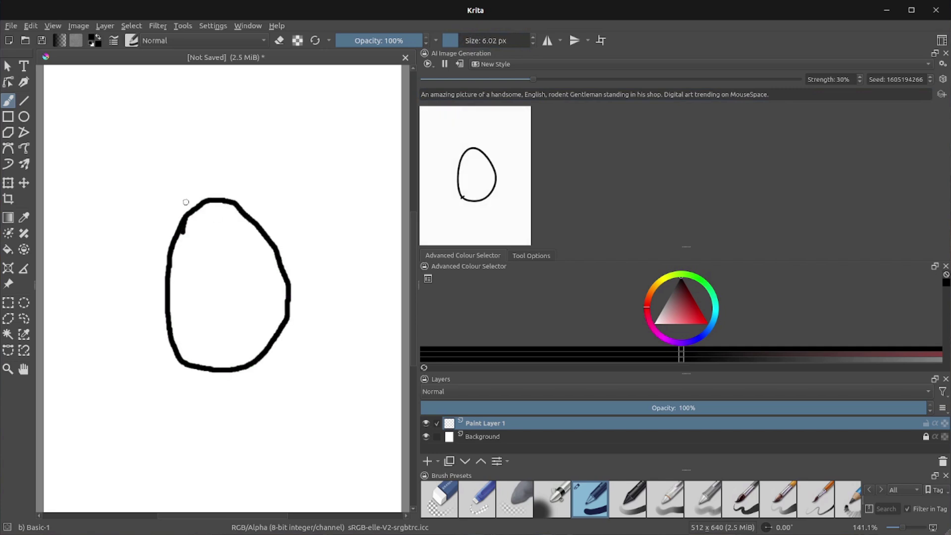
left_click_drag(179, 130, 282, 135)
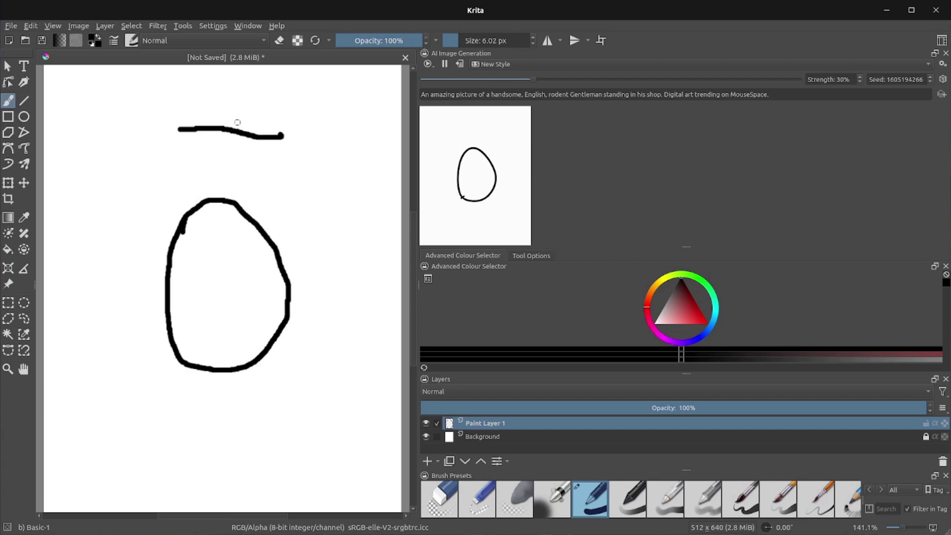
mouse_move(206, 127)
left_mouse_down()
mouse_move(227, 101)
mouse_move(252, 114)
mouse_move(255, 134)
left_mouse_up()
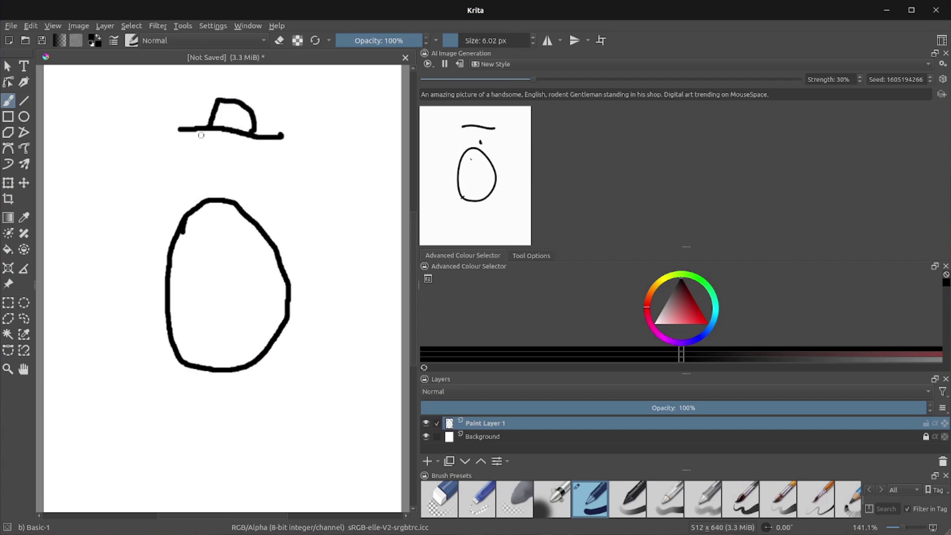
mouse_move(194, 132)
left_mouse_down()
mouse_move(216, 217)
mouse_move(236, 198)
mouse_move(254, 142)
mouse_move(207, 150)
mouse_move(236, 154)
left_mouse_up()
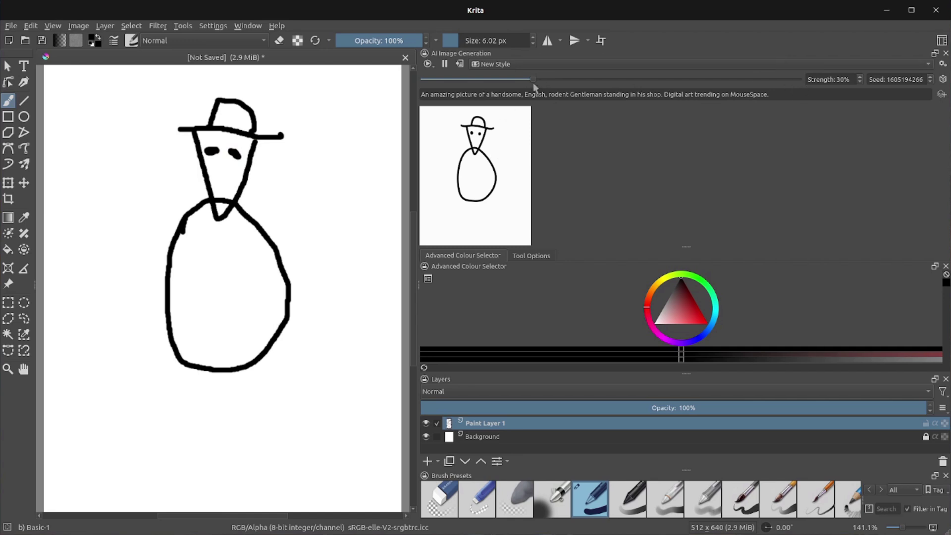
left_click_drag(534, 78, 823, 90)
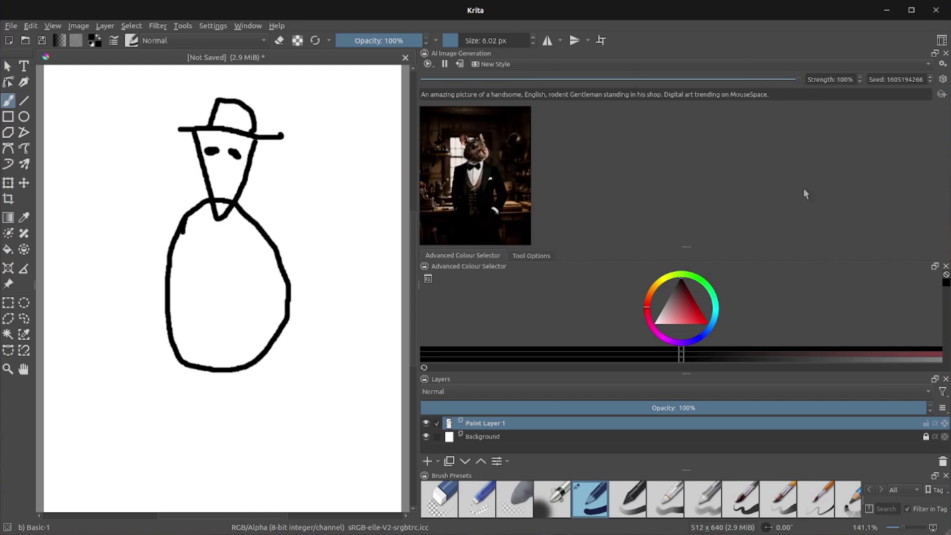
Lower the live generation strength to around 54%
left_click(625, 79)
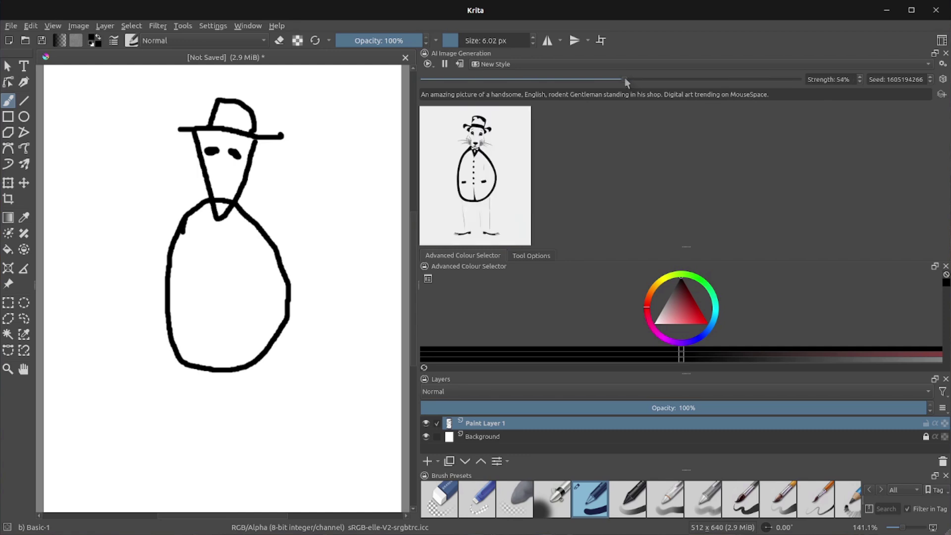
left_click_drag(628, 78, 635, 78)
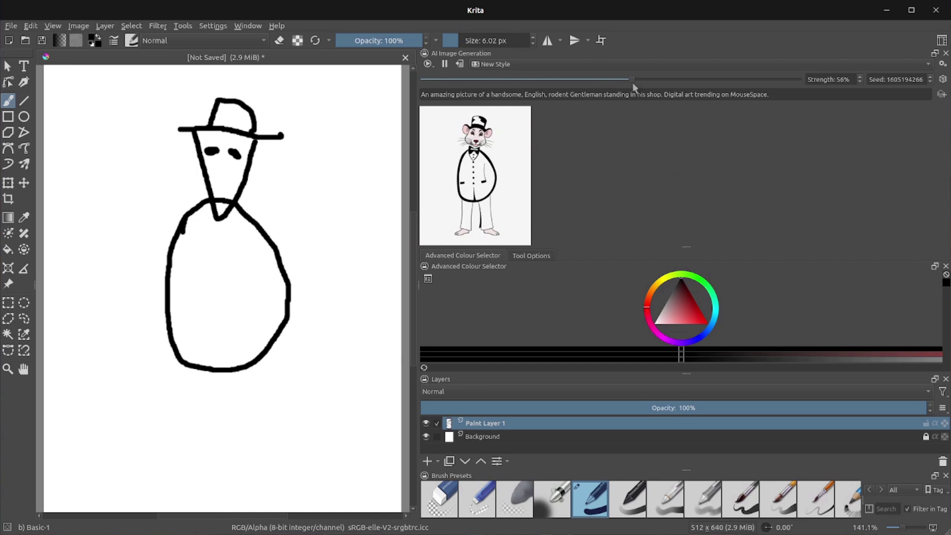
left_click_drag(632, 79, 624, 80)
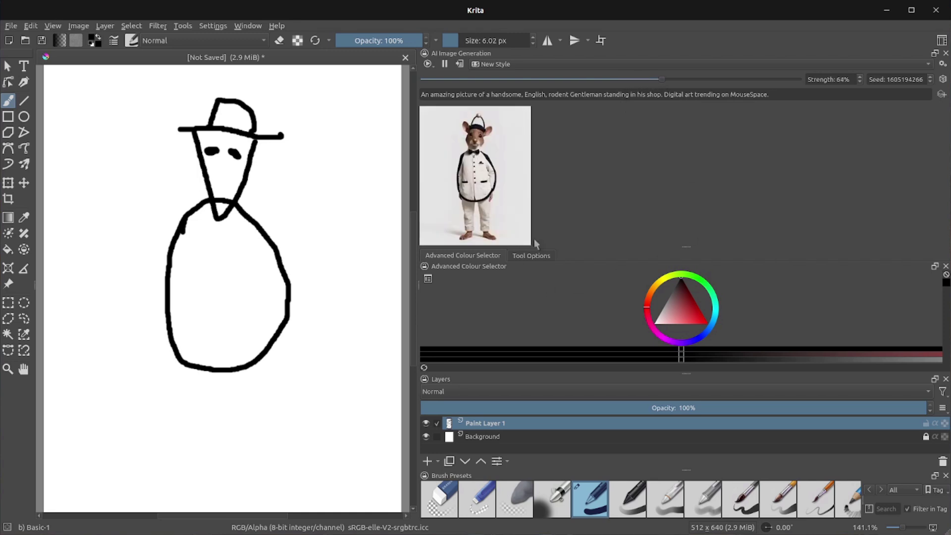
Sketch two legs, a lowered left arm and raised right arm, and darken the hat crown
left_click_drag(190, 367, 182, 464)
left_click_drag(260, 363, 271, 423)
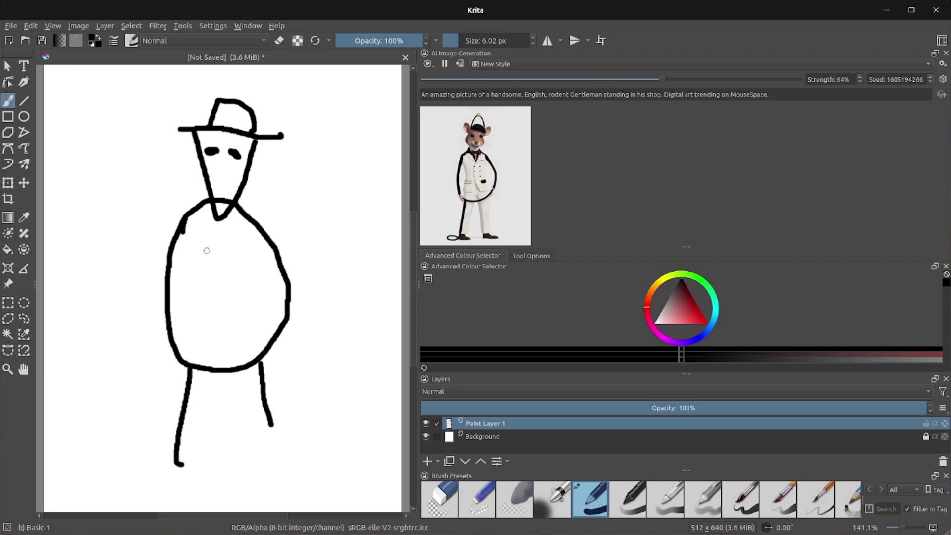
left_click_drag(194, 248, 117, 308)
left_click_drag(258, 255, 348, 211)
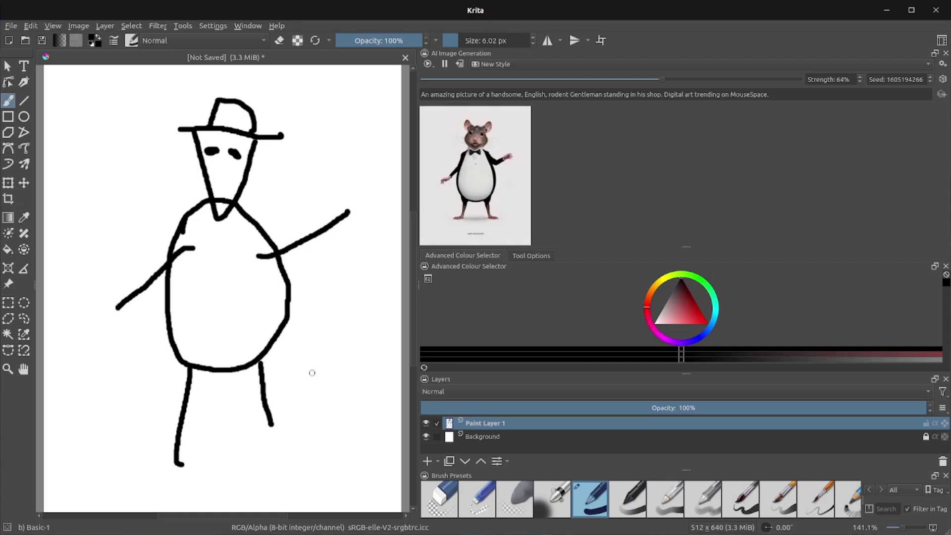
mouse_move(224, 102)
left_mouse_down()
mouse_move(216, 127)
mouse_move(250, 134)
mouse_move(225, 106)
mouse_move(229, 121)
mouse_move(251, 125)
mouse_move(246, 110)
mouse_move(229, 121)
mouse_move(232, 113)
left_mouse_up()
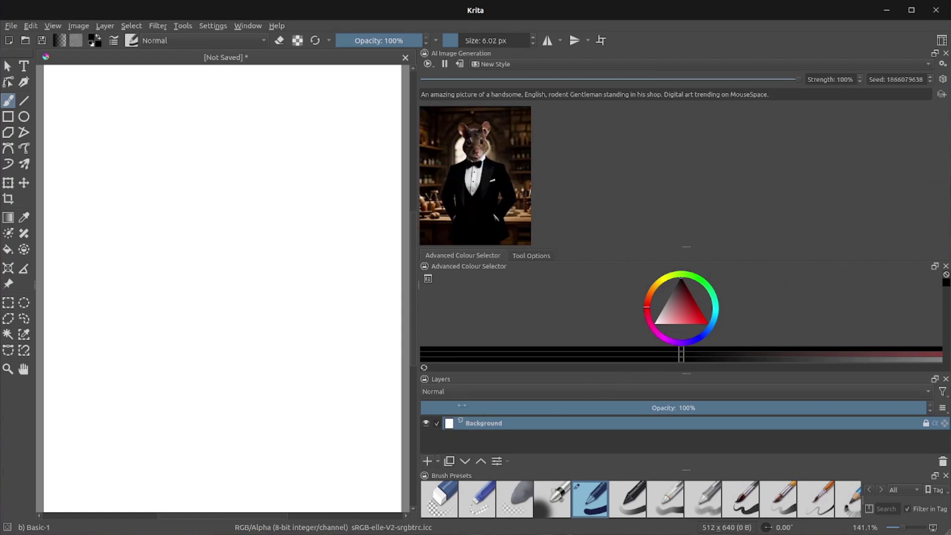
Add a new Vector Layer and use it as a Pose control layer for generation
left_click(437, 461)
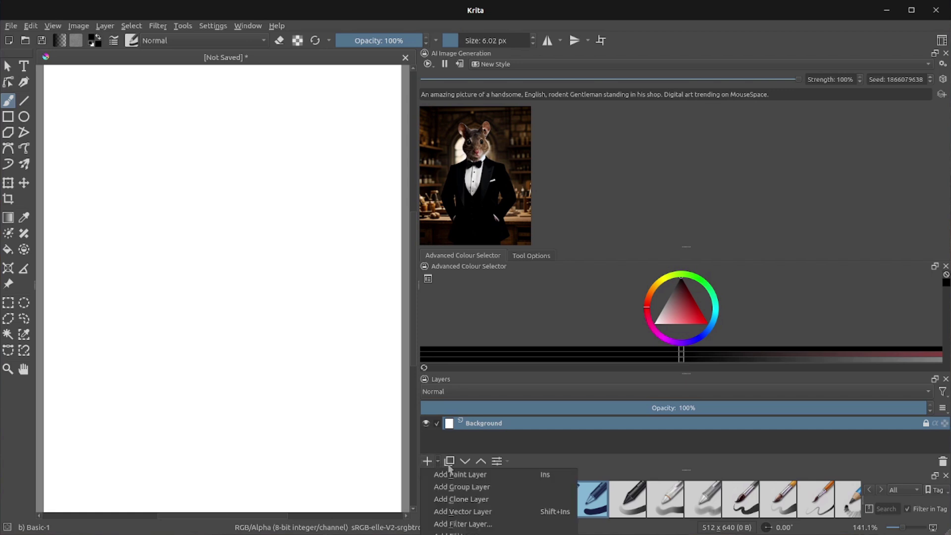
left_click(482, 512)
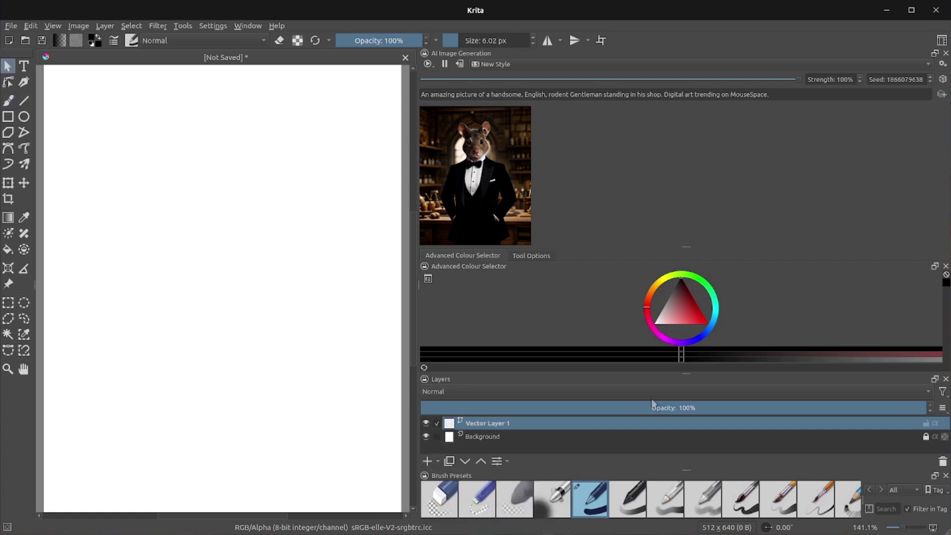
left_click(942, 99)
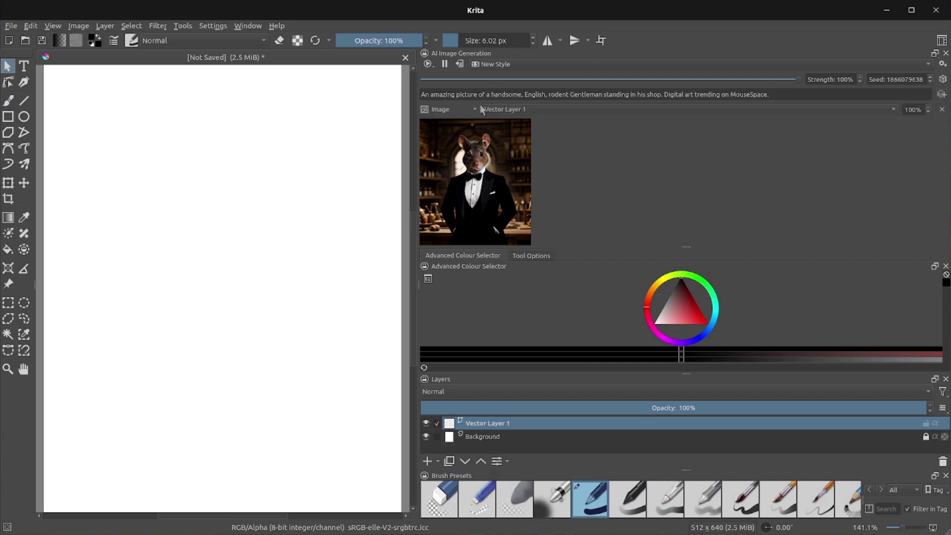
left_click(446, 110)
left_click(448, 195)
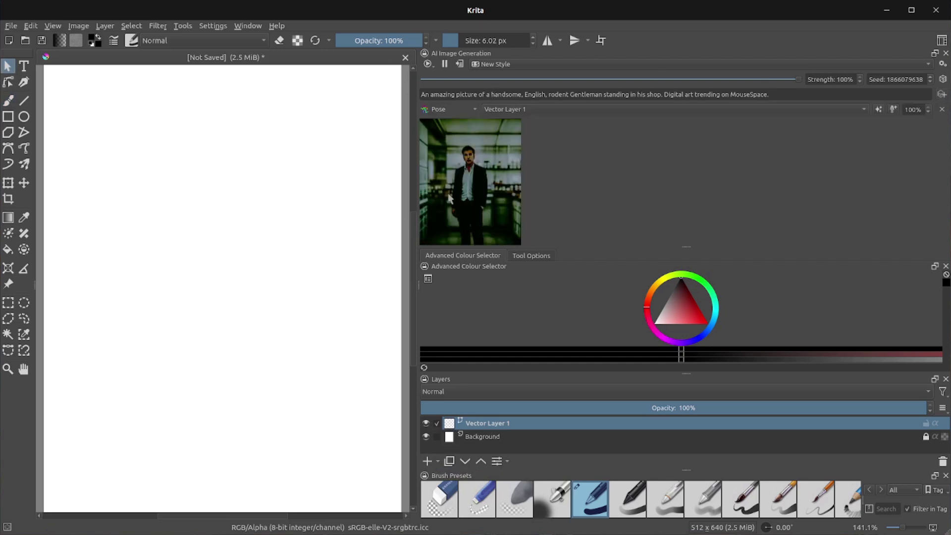
Add a pose skeleton, move and enlarge it, then duplicate it to the left and tilt it slightly
left_click(893, 109)
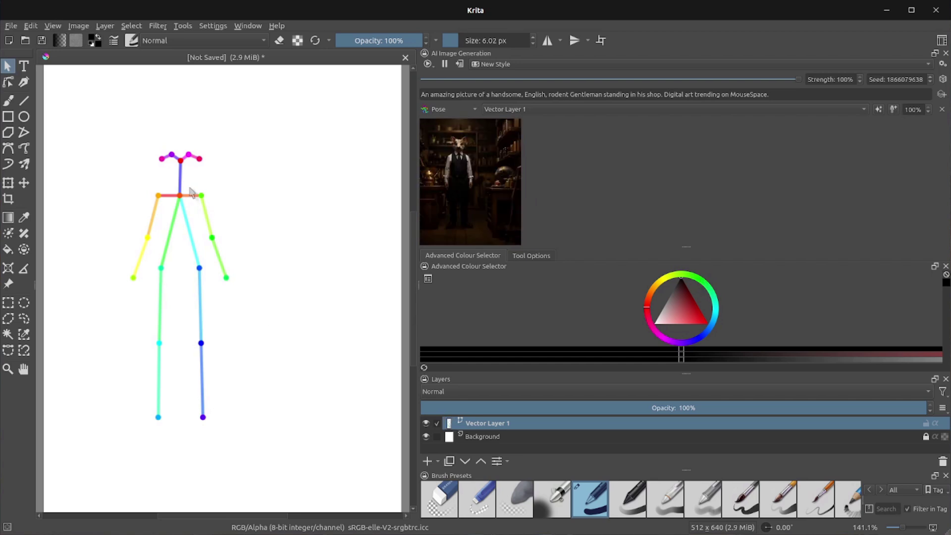
left_click_drag(110, 119, 314, 431)
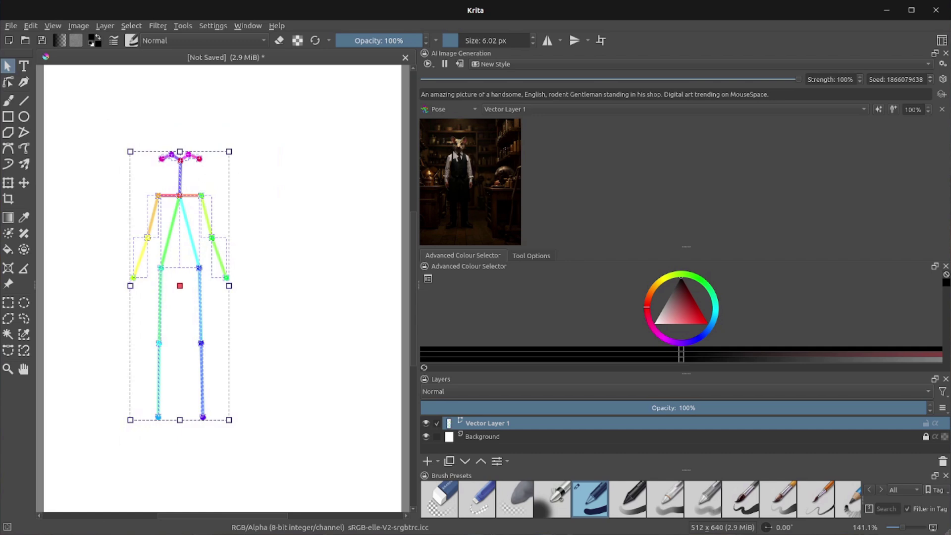
left_click_drag(208, 178, 301, 188)
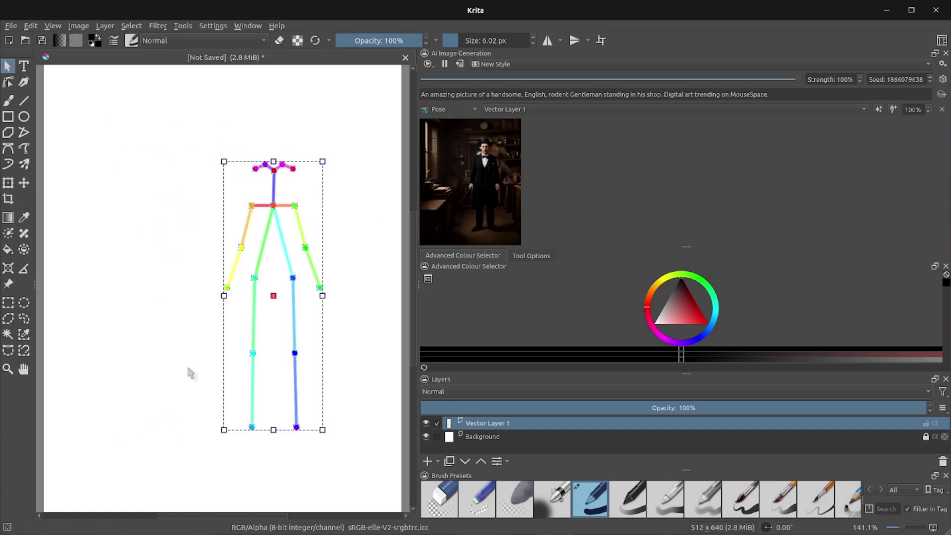
left_click_drag(299, 185, 327, 189)
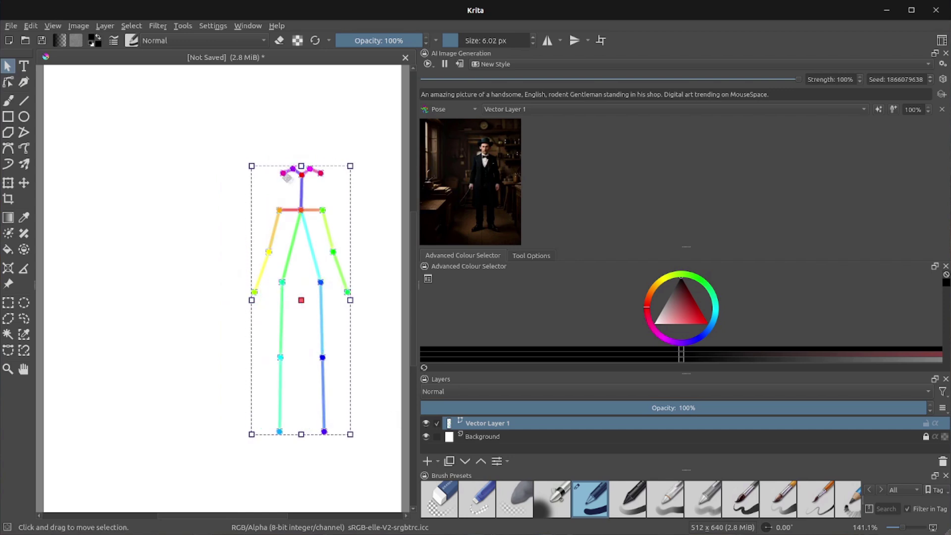
left_click_drag(251, 165, 211, 113)
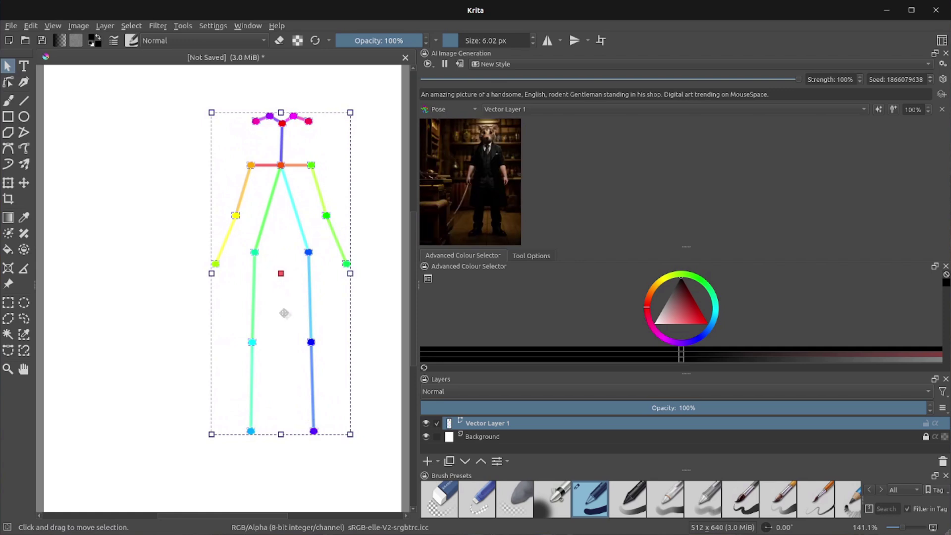
left_click_drag(296, 233, 109, 195)
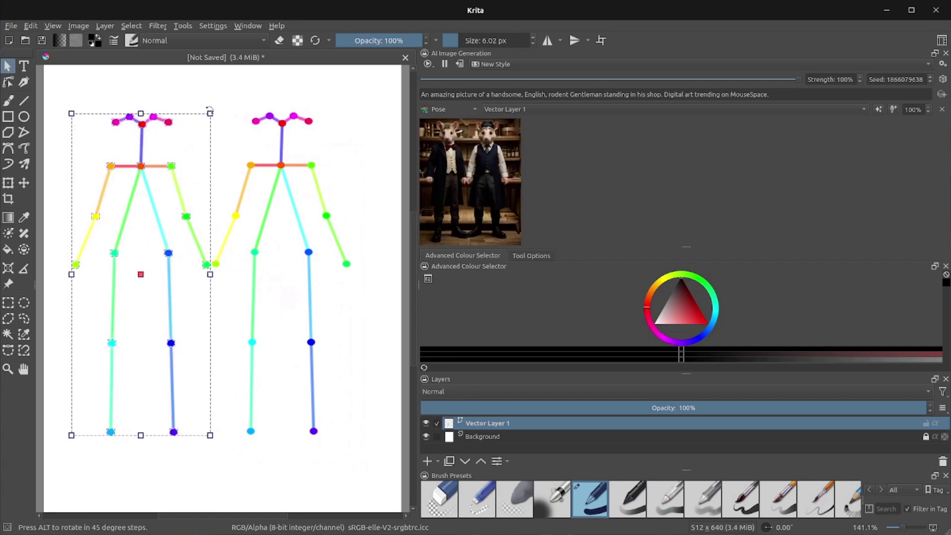
left_click_drag(209, 110, 174, 159)
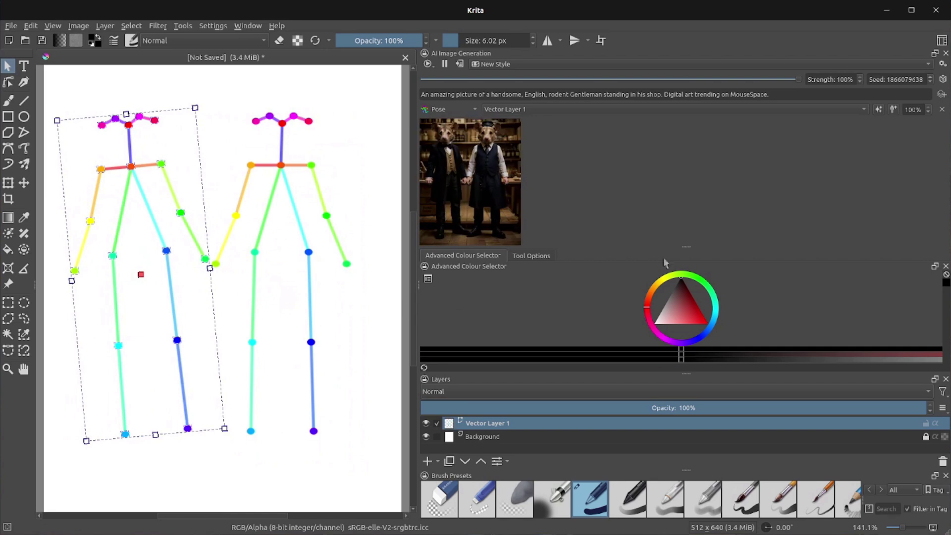
Move the green and yellow wrist joints so the two figures' inner hands nearly meet
left_click(353, 290)
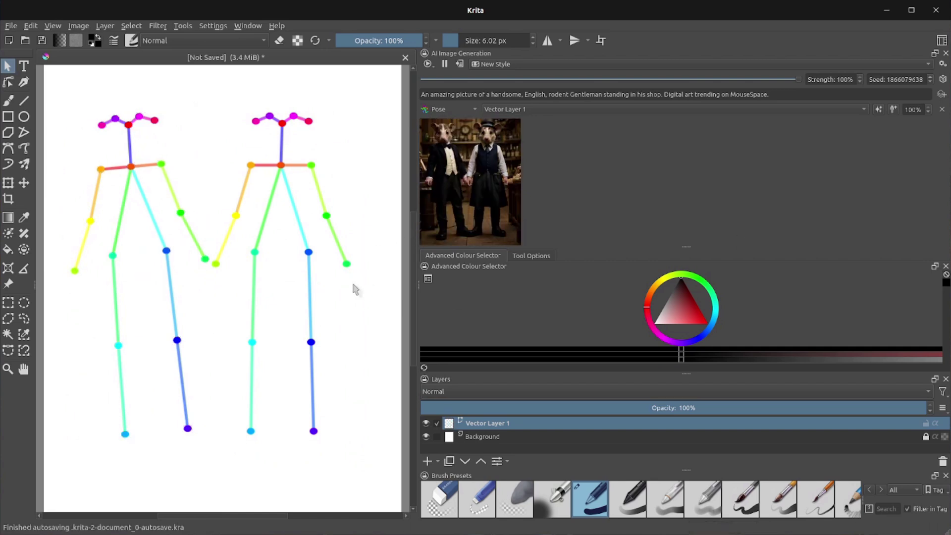
scroll(352, 203, "up", 5)
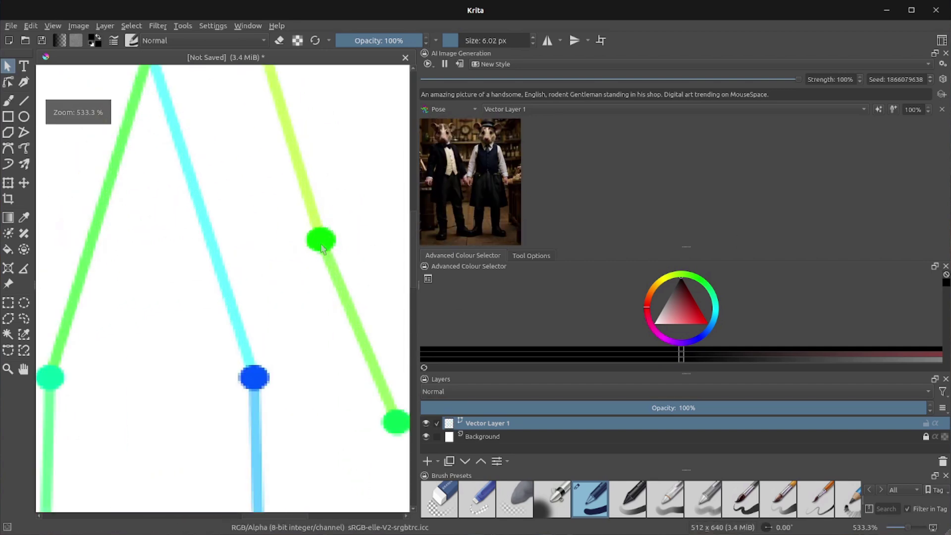
left_click(322, 241)
left_click_drag(320, 240, 363, 145)
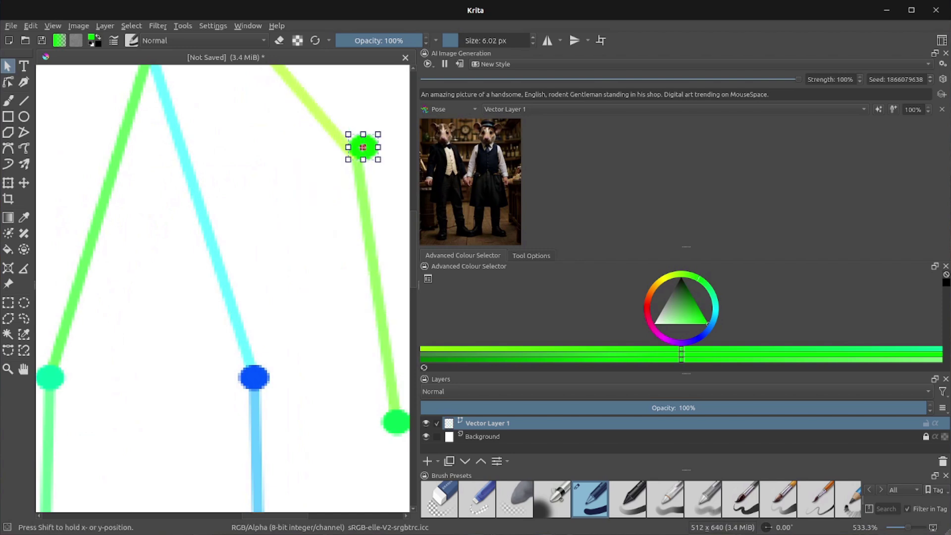
scroll(297, 251, "down", 5)
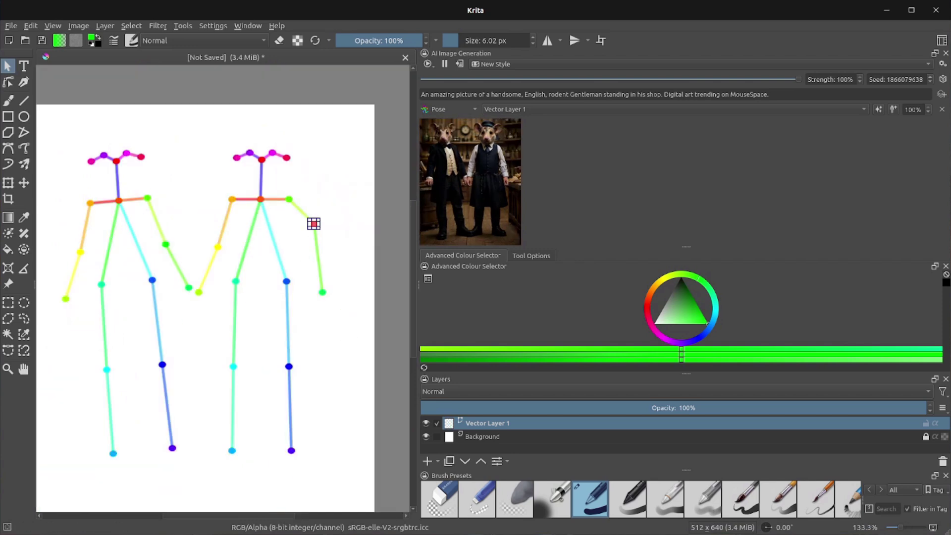
scroll(218, 250, "up", 6)
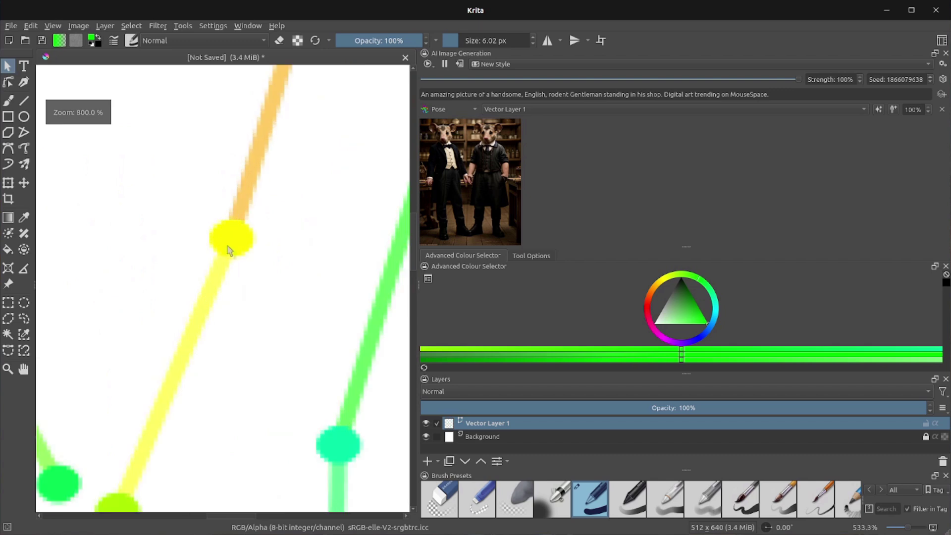
left_click(216, 226)
left_click_drag(215, 226, 121, 127)
Nudge the blue leg joint up, stretch the right figure's arm down, and fit the canvas to view
scroll(285, 318, "down", 7)
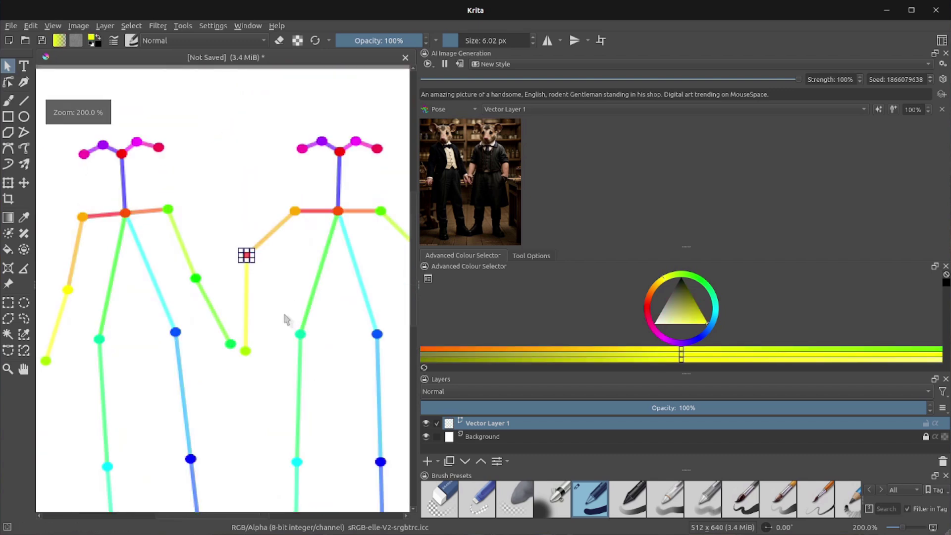
scroll(311, 329, "up", 1)
scroll(317, 332, "up", 2)
left_click(316, 324)
scroll(317, 320, "up", 2)
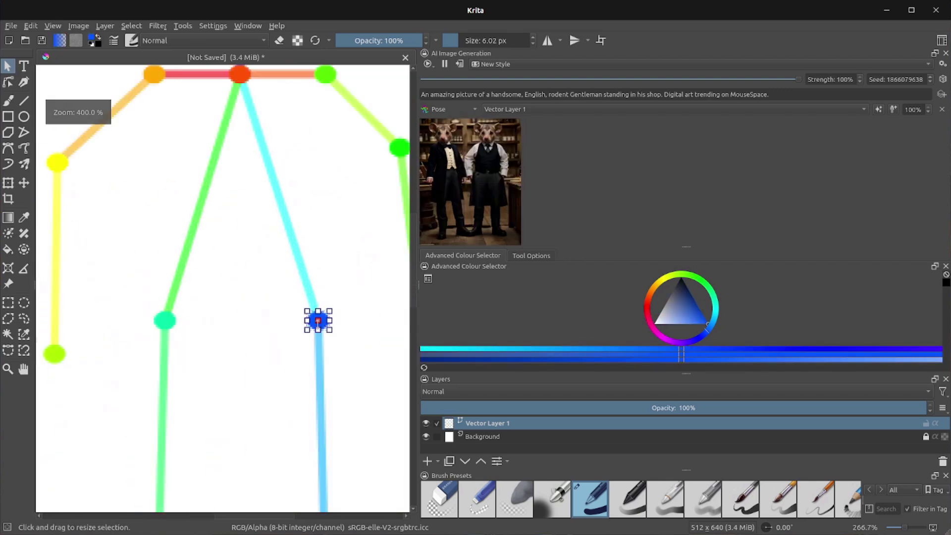
left_click_drag(316, 318, 357, 272)
scroll(357, 387, "down", 3)
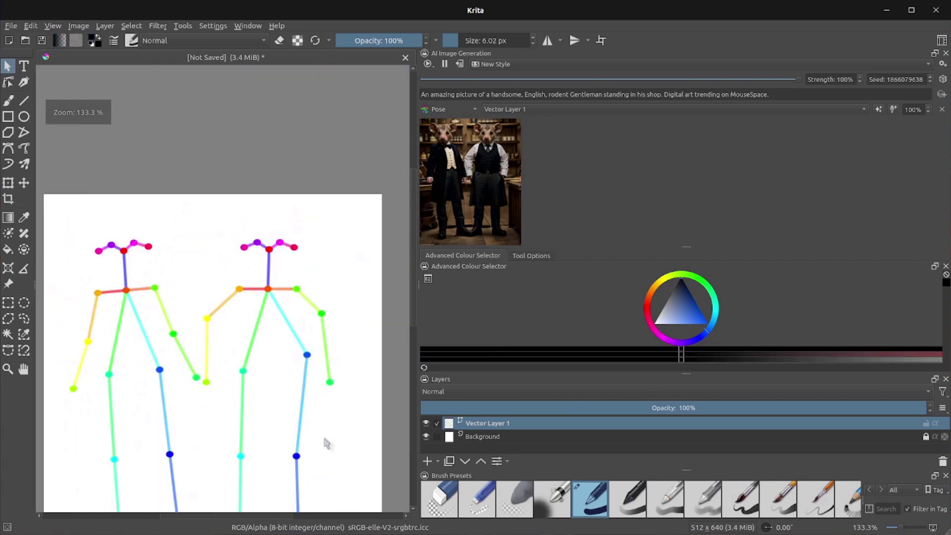
mouse_move(322, 340)
left_mouse_down()
mouse_move(340, 445)
mouse_move(342, 435)
left_mouse_up()
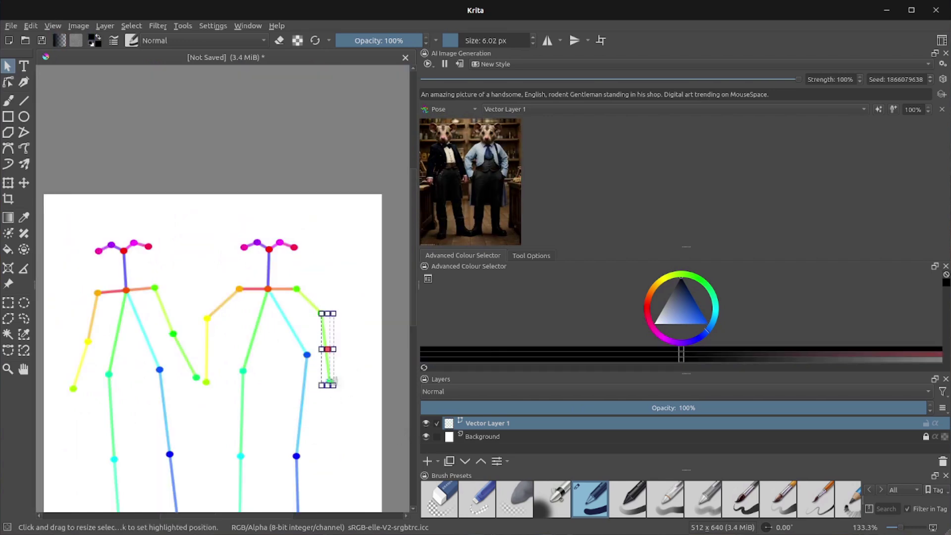
left_click_drag(331, 383, 342, 415)
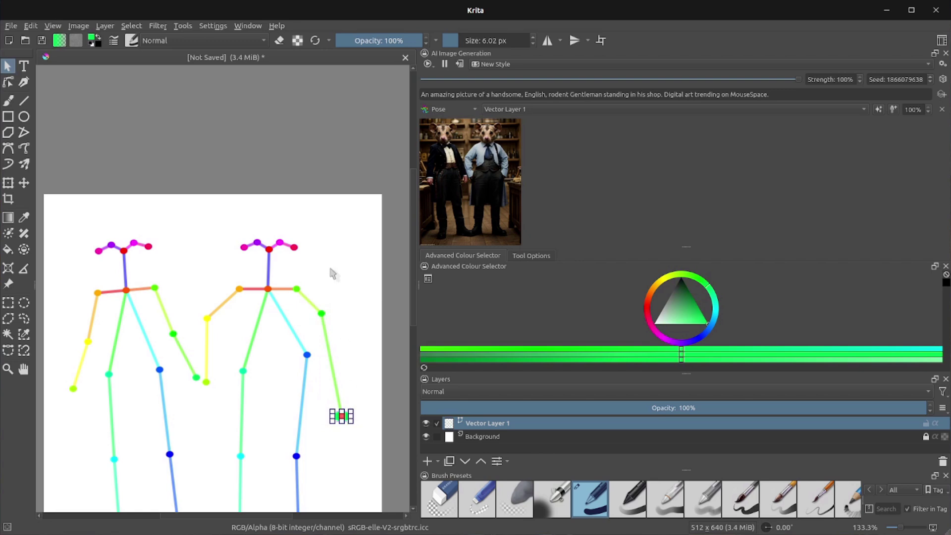
left_click(333, 273)
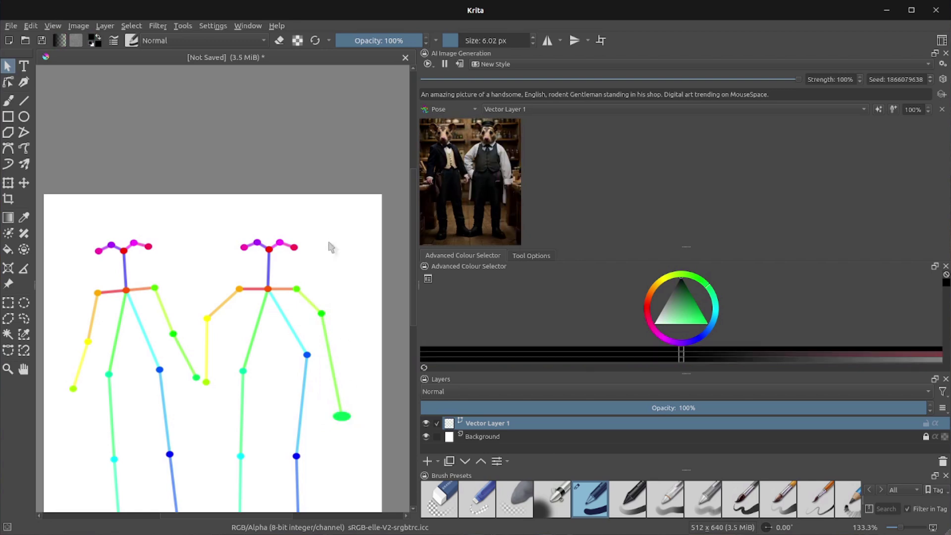
key("3")
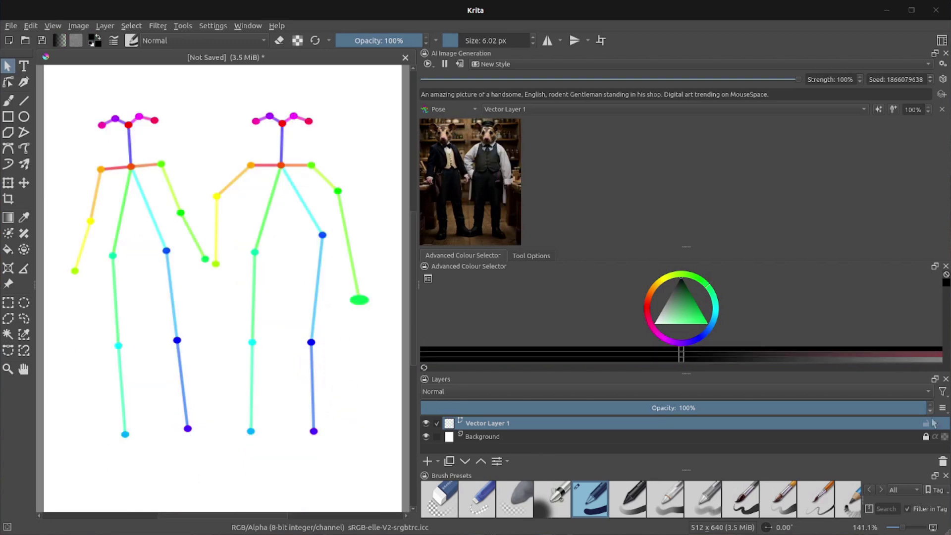
Delete the pose skeleton vector layer, remove the Pose control, and clear the prompt text
left_click(942, 461)
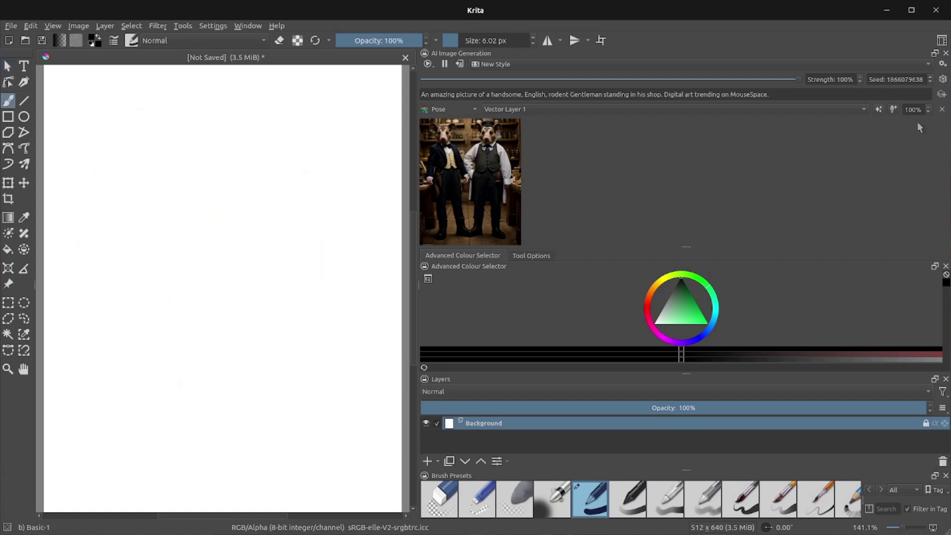
left_click(942, 116)
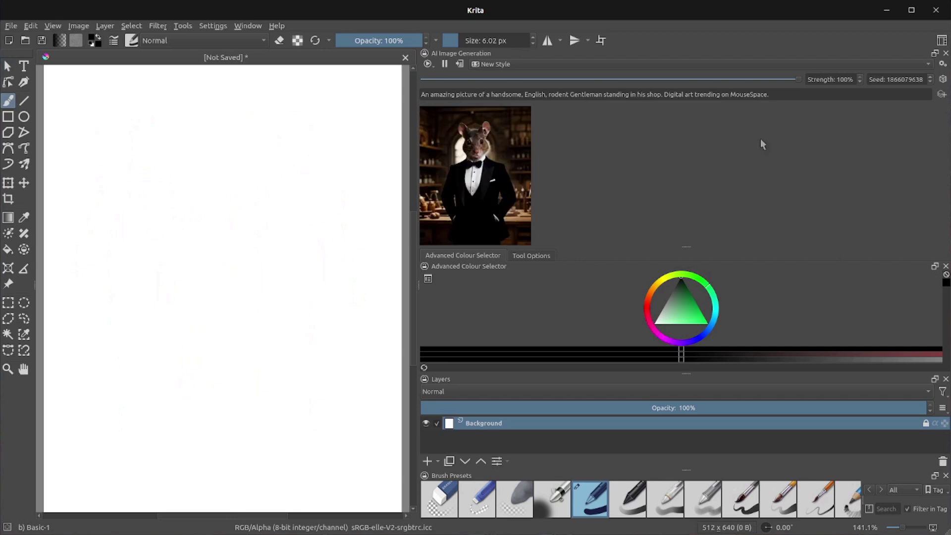
triple_click(782, 90)
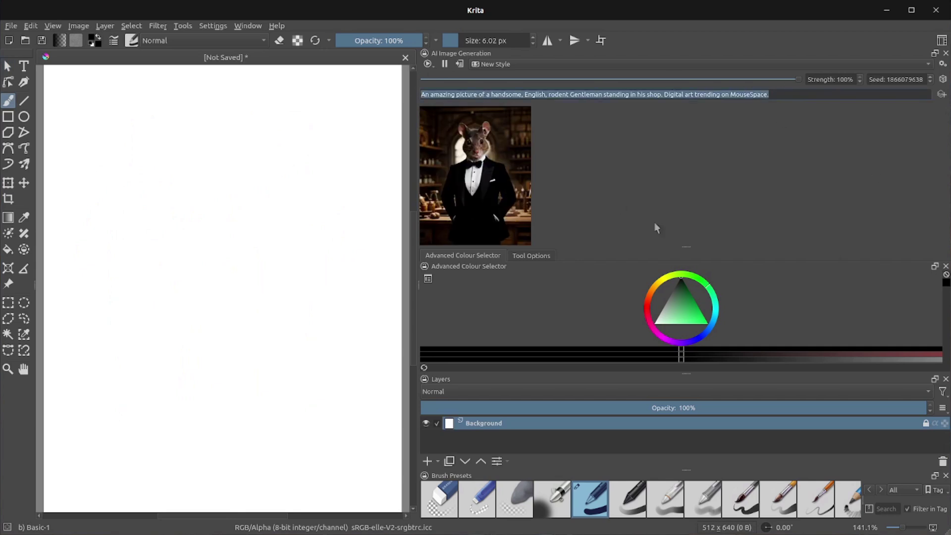
key("BackSpace")
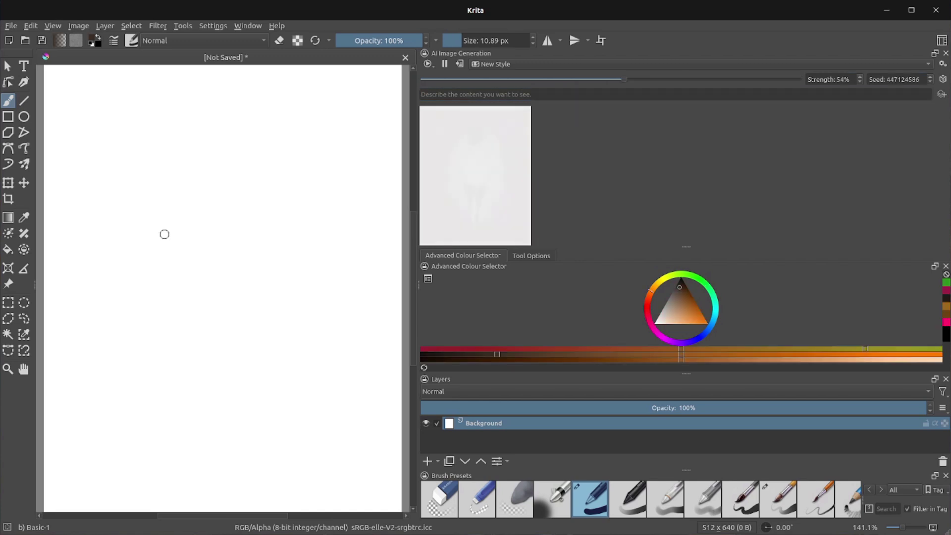
Sketch the cat's body and round head with pointed ears, whiskers on both sides, and an eye
mouse_move(165, 233)
left_mouse_down()
mouse_move(139, 304)
mouse_move(152, 377)
mouse_move(222, 414)
mouse_move(295, 346)
mouse_move(292, 235)
mouse_move(200, 216)
mouse_move(159, 240)
left_mouse_up()
mouse_move(212, 130)
left_mouse_down()
mouse_move(174, 211)
mouse_move(283, 191)
mouse_move(227, 128)
mouse_move(216, 137)
mouse_move(208, 130)
left_mouse_up()
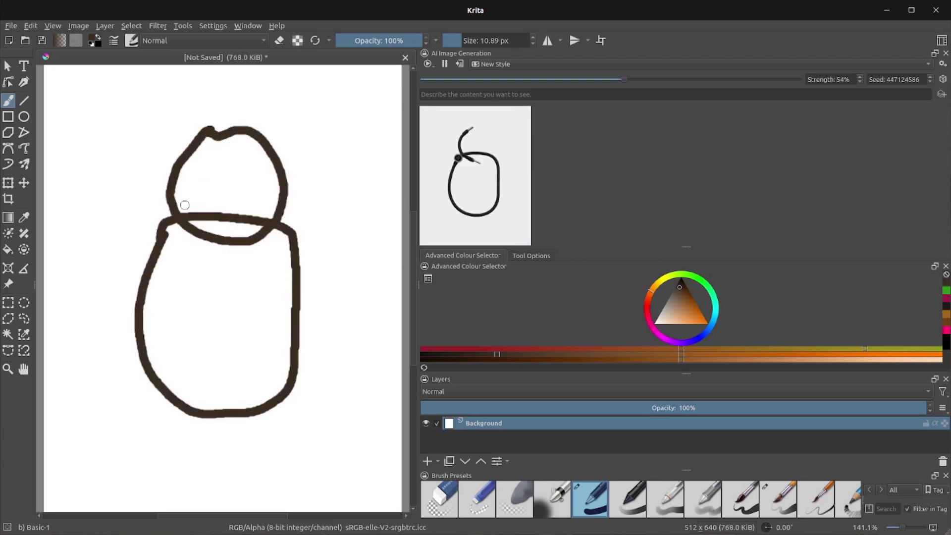
left_click_drag(177, 194, 135, 186)
left_click_drag(194, 174, 142, 164)
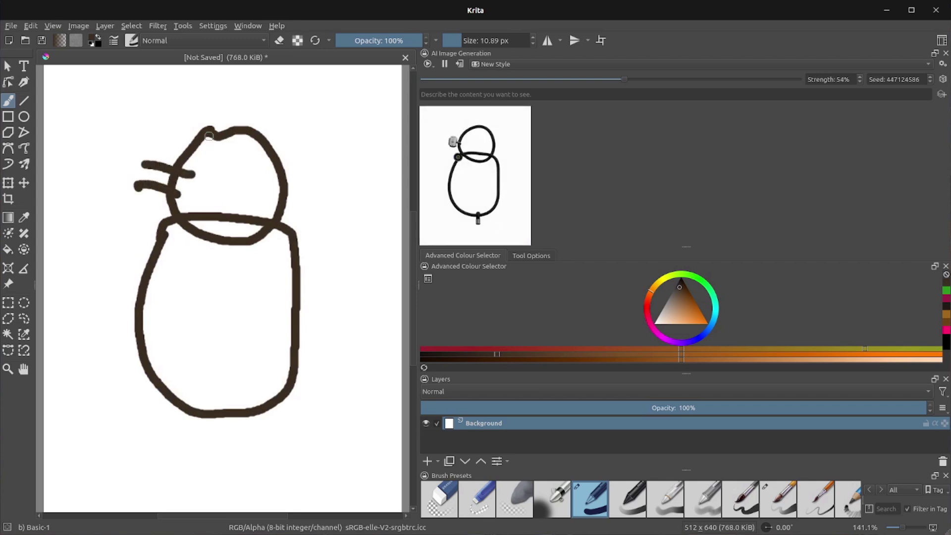
mouse_move(209, 136)
left_mouse_down()
mouse_move(198, 121)
mouse_move(211, 111)
mouse_move(221, 142)
mouse_move(264, 115)
mouse_move(272, 150)
mouse_move(313, 157)
left_mouse_up()
left_click_drag(280, 199, 318, 212)
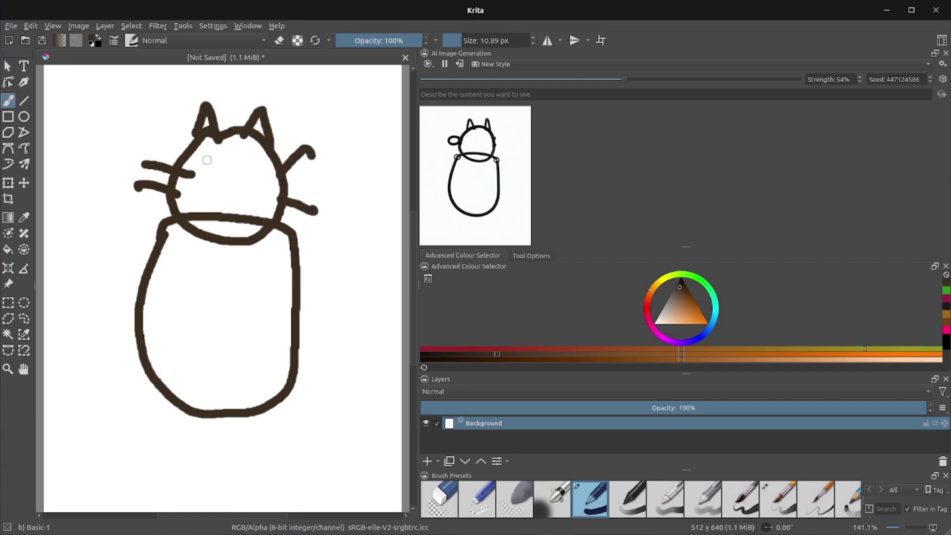
mouse_move(207, 161)
left_mouse_down()
mouse_move(210, 174)
mouse_move(216, 165)
mouse_move(240, 164)
mouse_move(241, 174)
mouse_move(252, 166)
left_mouse_up()
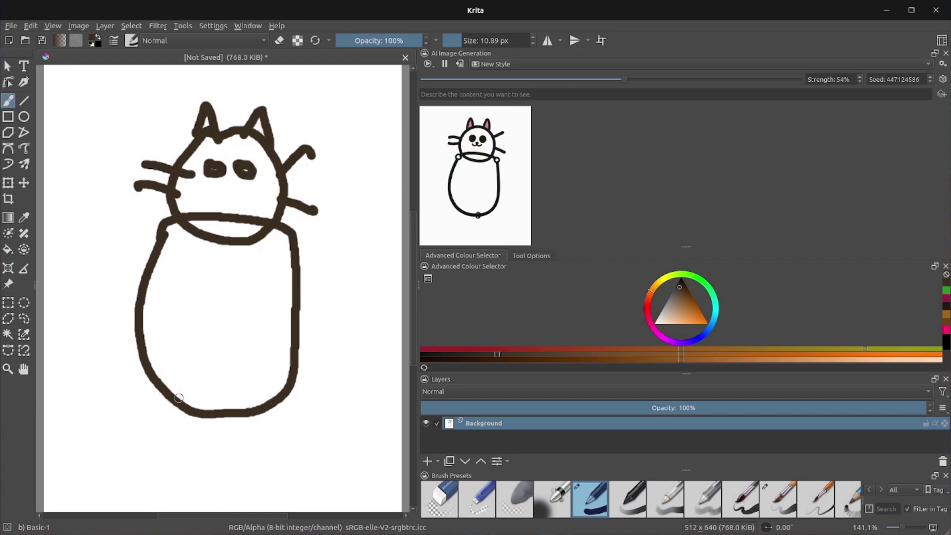
Add the cat's two feet and short arms on both sides of the body
mouse_move(180, 396)
left_mouse_down()
mouse_move(177, 423)
mouse_move(191, 405)
left_mouse_up()
mouse_move(250, 407)
left_mouse_down()
mouse_move(267, 421)
mouse_move(285, 407)
mouse_move(276, 394)
left_mouse_up()
left_click_drag(184, 280, 179, 317)
left_click_drag(250, 282, 259, 337)
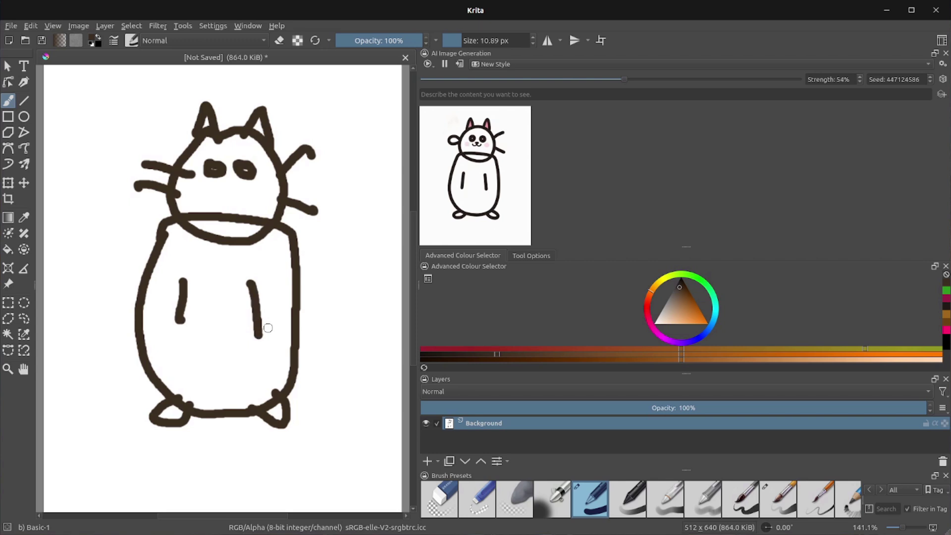
Keep the generated cat as a new layer, then paint its eyes red with a smaller brush
left_click(460, 65)
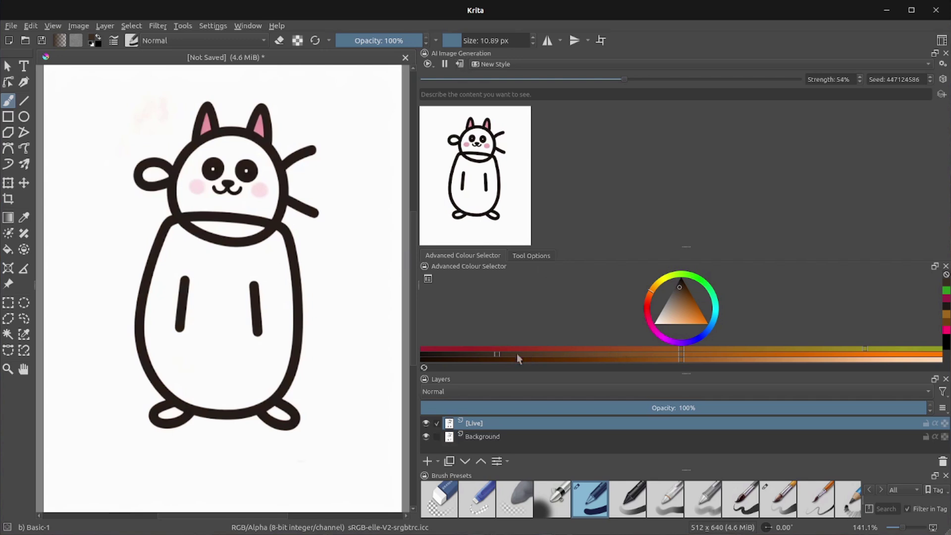
left_click(474, 346)
left_click(700, 317)
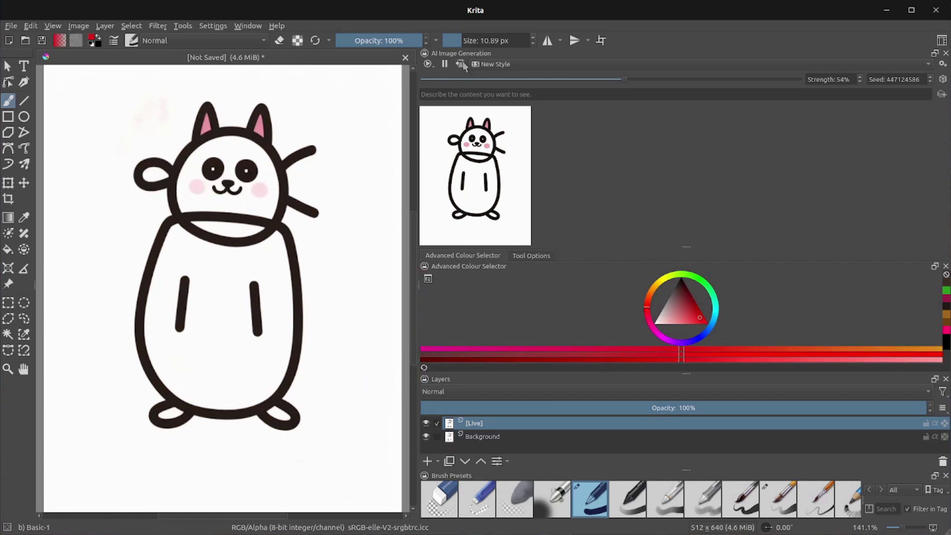
mouse_move(466, 40)
left_mouse_down()
mouse_move(525, 42)
mouse_move(458, 41)
left_mouse_up()
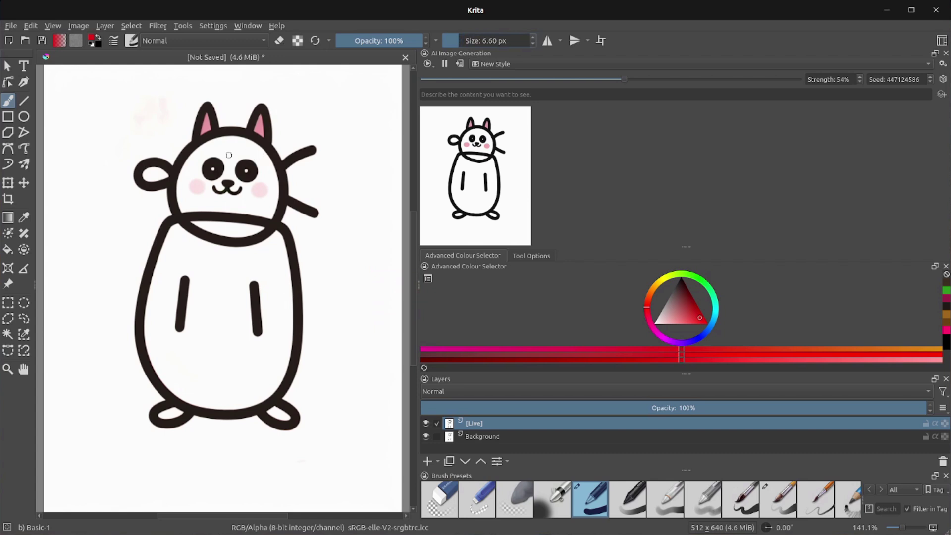
mouse_move(213, 163)
left_mouse_down()
mouse_move(211, 170)
mouse_move(244, 170)
left_mouse_up()
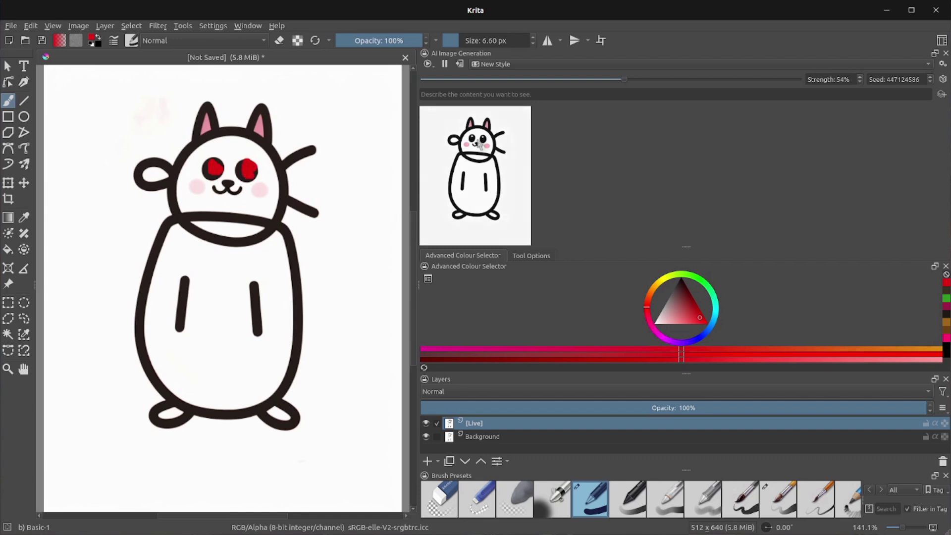
Lower the generation strength to 20%
left_click(533, 78)
left_click_drag(532, 79, 520, 76)
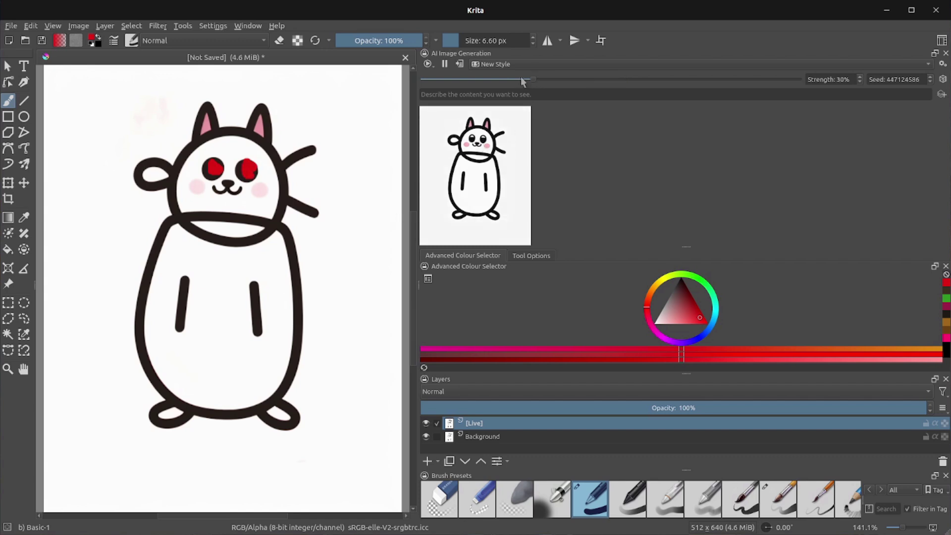
left_click(486, 79)
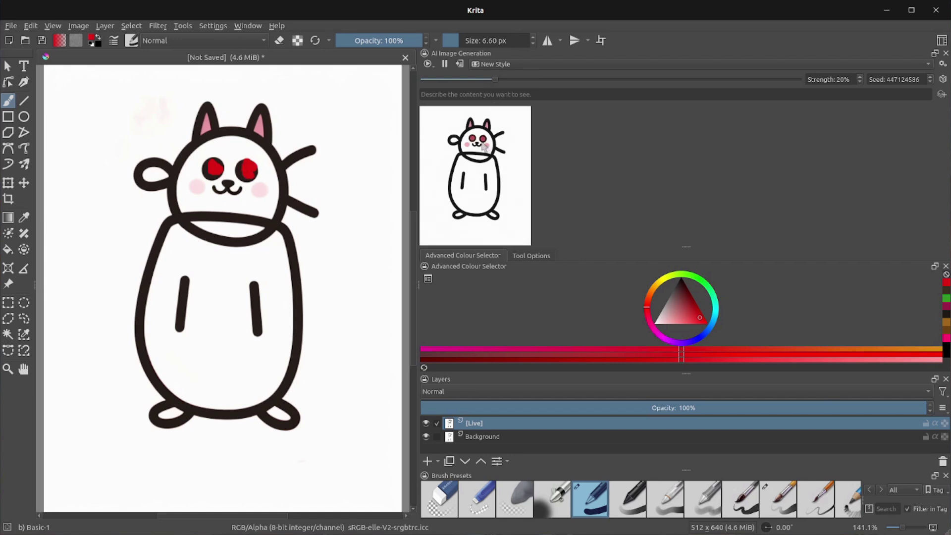
Keep the red-eyed result as a layer, then paint a yellow sun top-left and yellow-green grass along the bottom
left_click(460, 65)
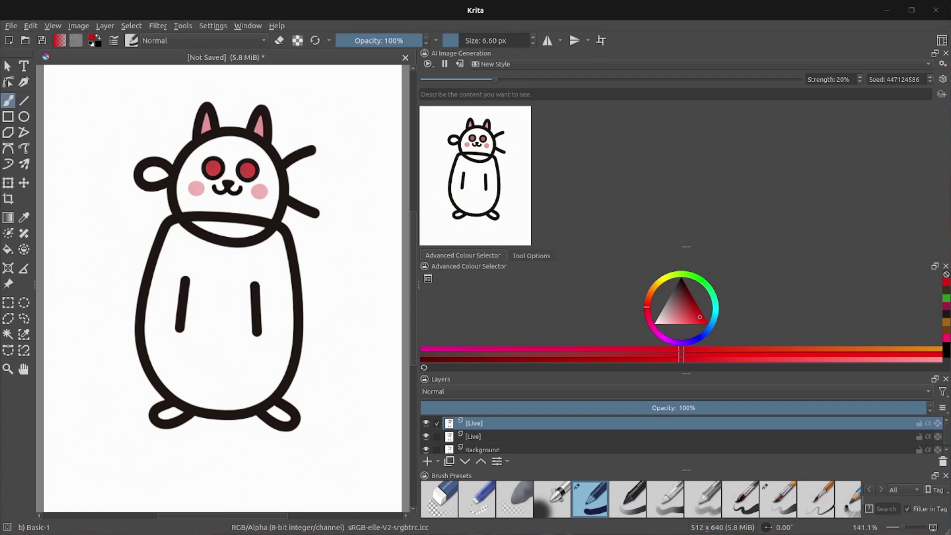
left_click(867, 354)
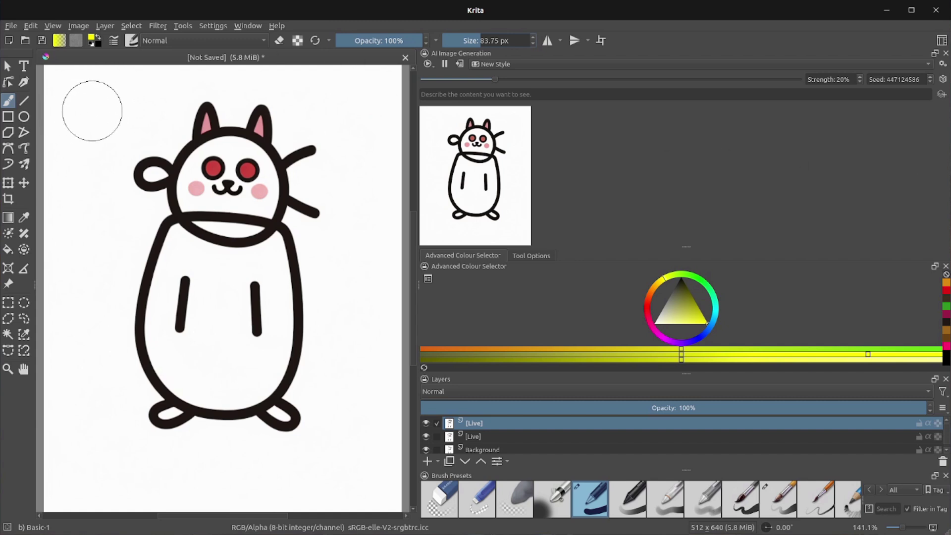
left_click(92, 110)
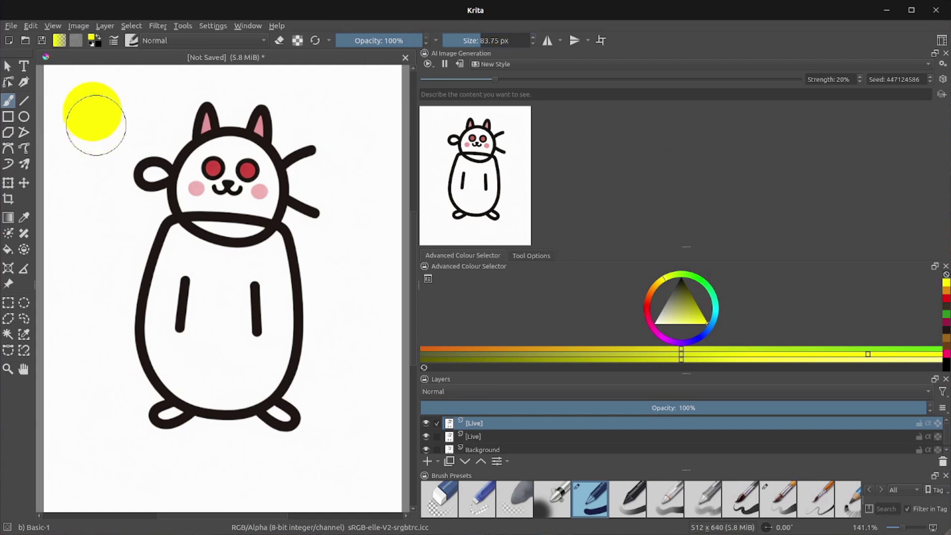
left_click(783, 350)
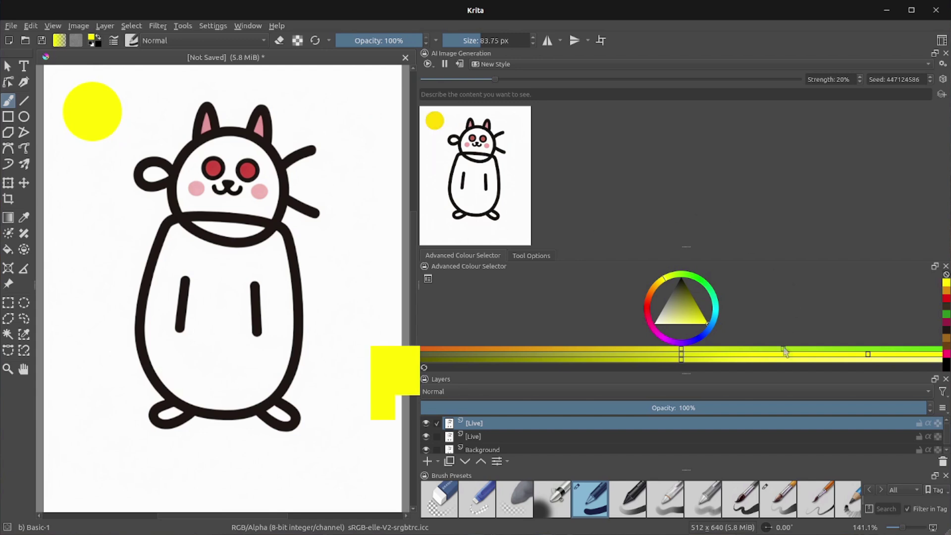
left_click_drag(89, 476, 365, 479)
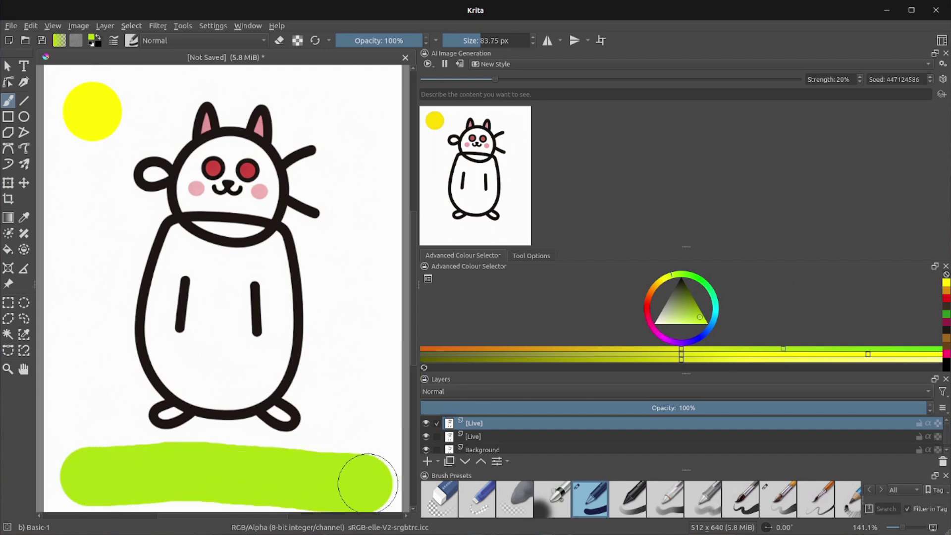